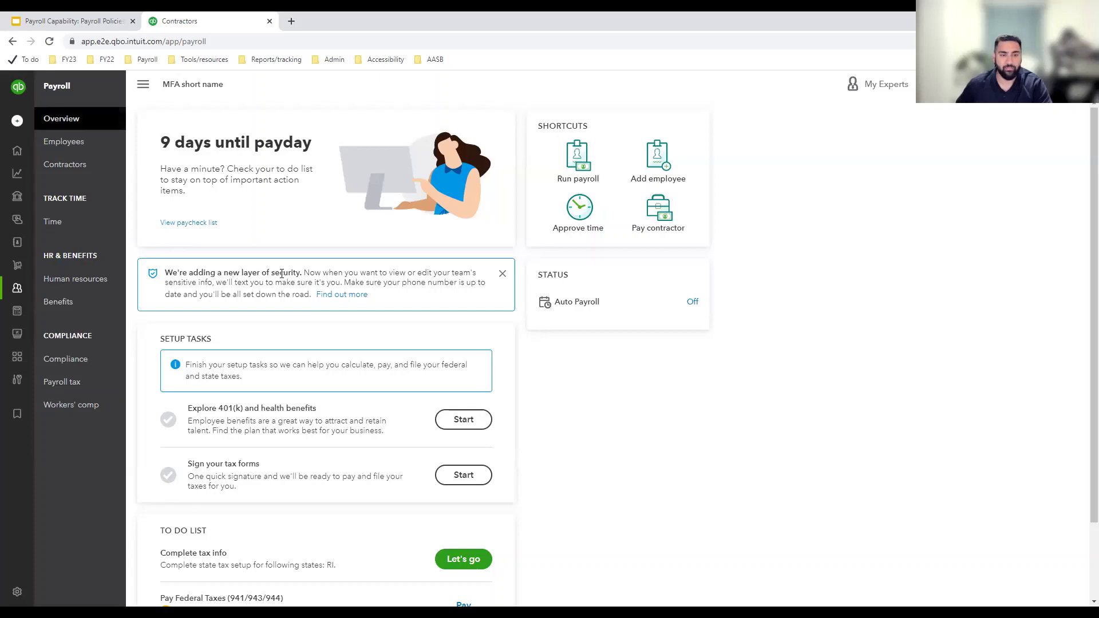
- Read the text-code security check details, then go to the account's Sign in & security settings
{"action": "left_click", "coordinate": [328, 300]}
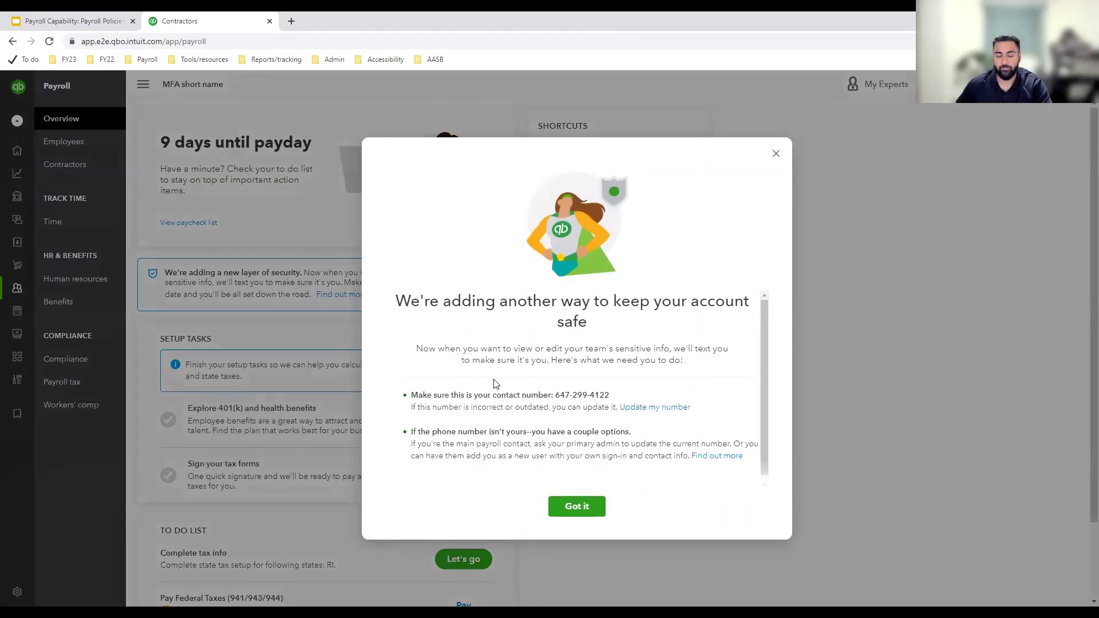
{"action": "scroll", "coordinate": [503, 395], "scroll_direction": "up", "scroll_amount": 1}
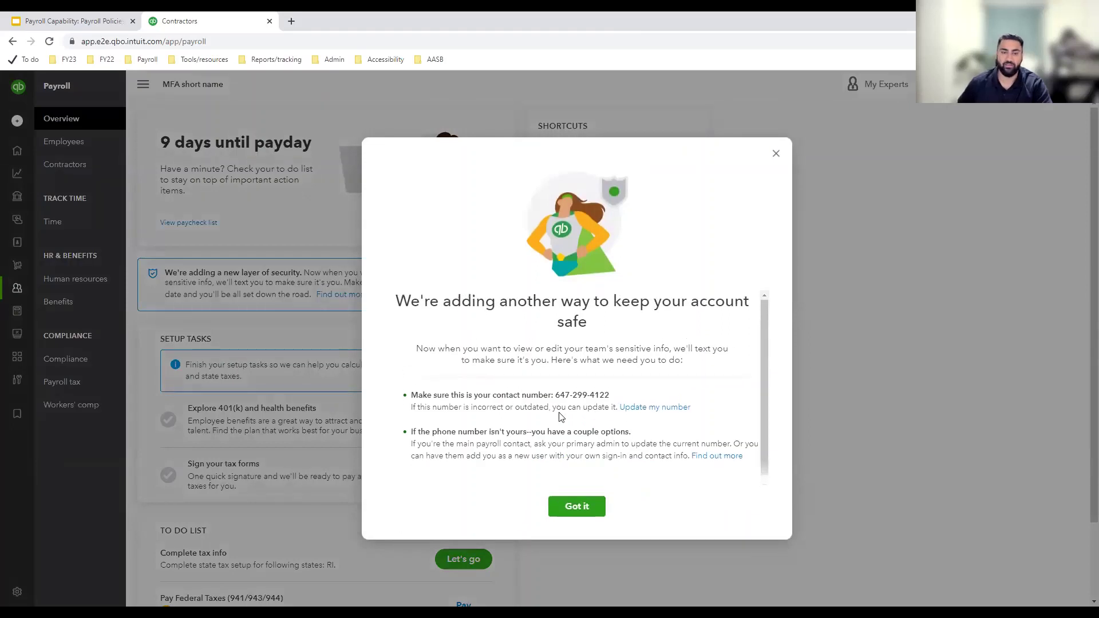
{"action": "scroll", "coordinate": [553, 418], "scroll_direction": "down", "scroll_amount": 1}
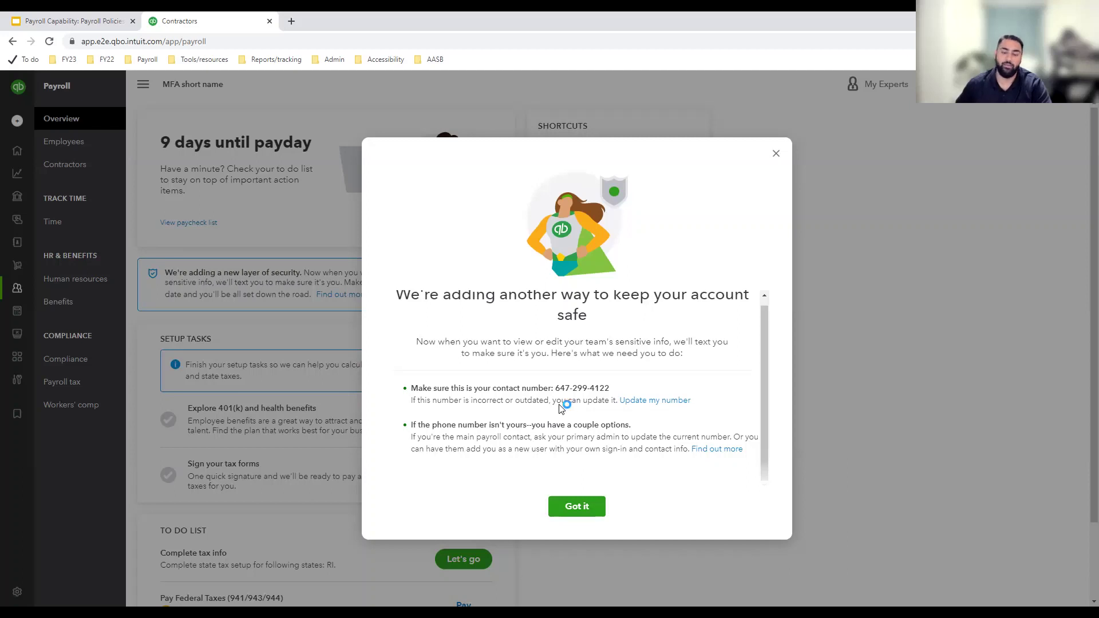
{"action": "left_click", "coordinate": [636, 408]}
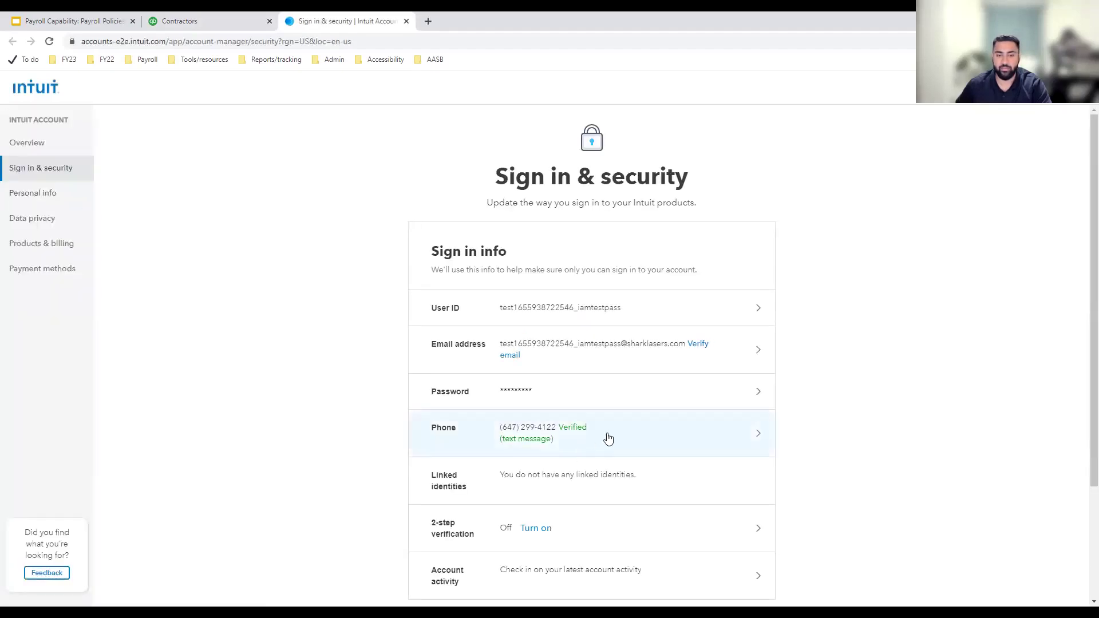
- Check the phone verification settings, then open the 'Add and manage users in QuickBooks Online' help article
{"action": "left_click", "coordinate": [608, 433]}
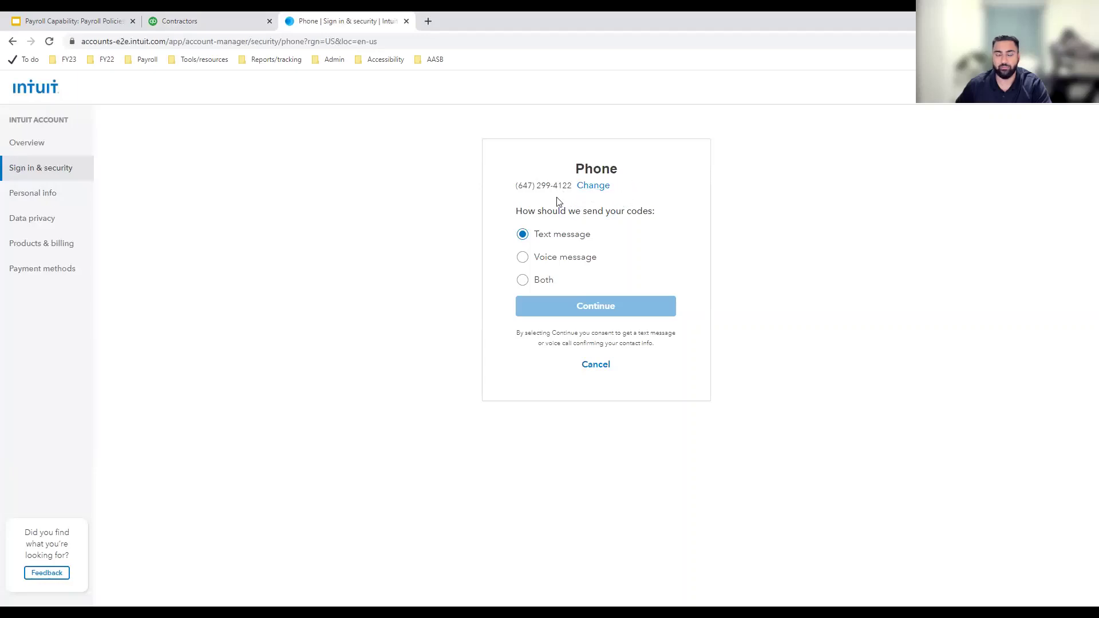
{"action": "left_click", "coordinate": [203, 20]}
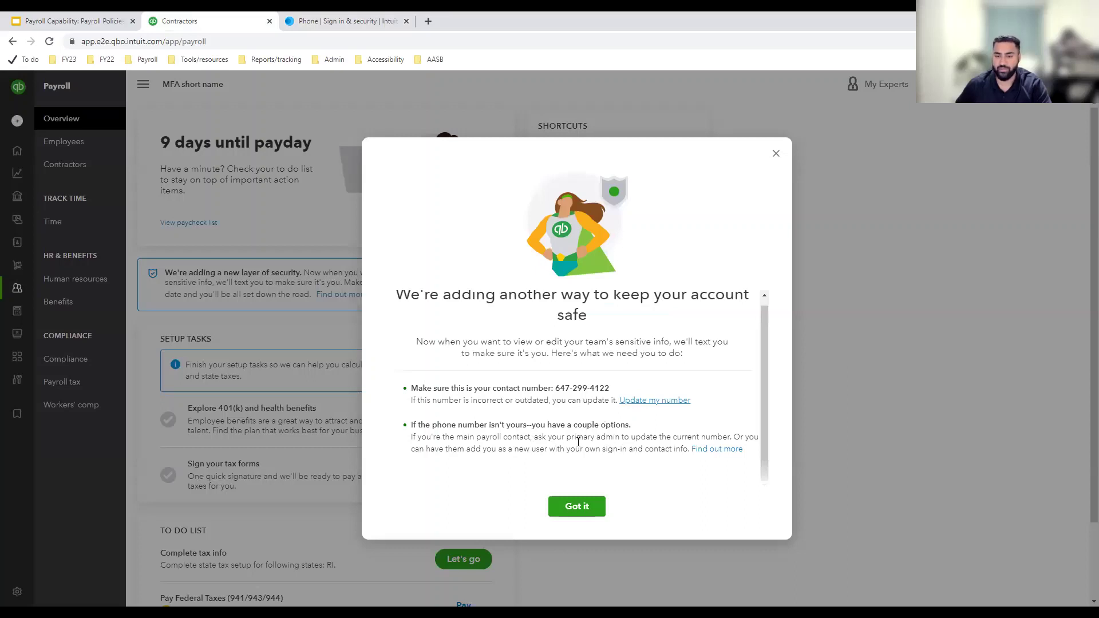
{"action": "left_click", "coordinate": [734, 454]}
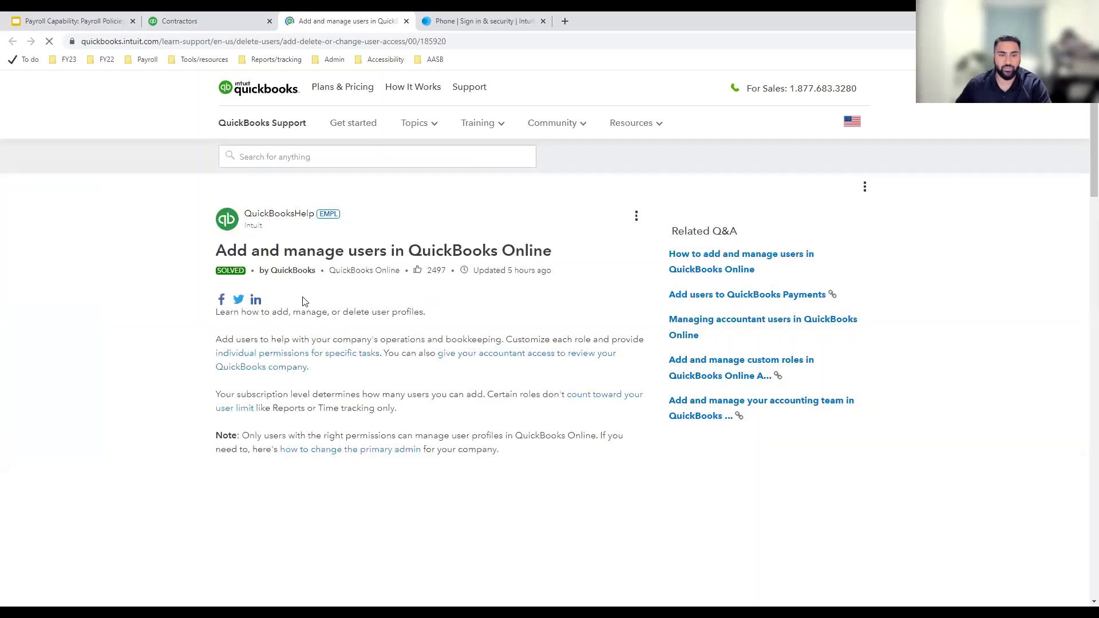
- Return to the payroll security explanation and dismiss it with Got it
{"action": "left_click", "coordinate": [215, 24]}
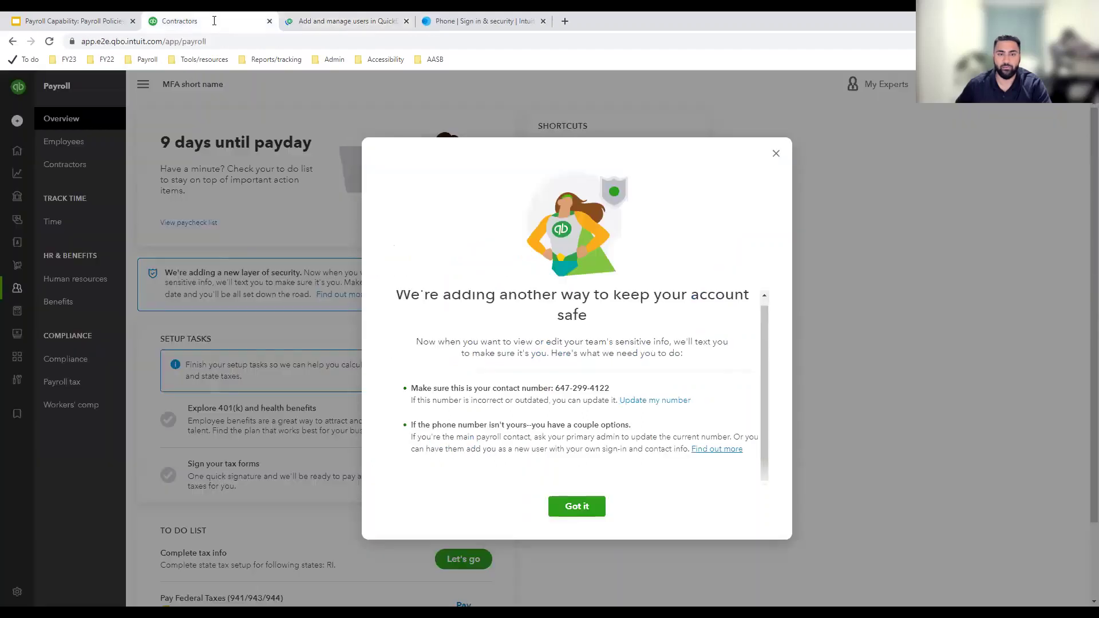
{"action": "left_click", "coordinate": [587, 511]}
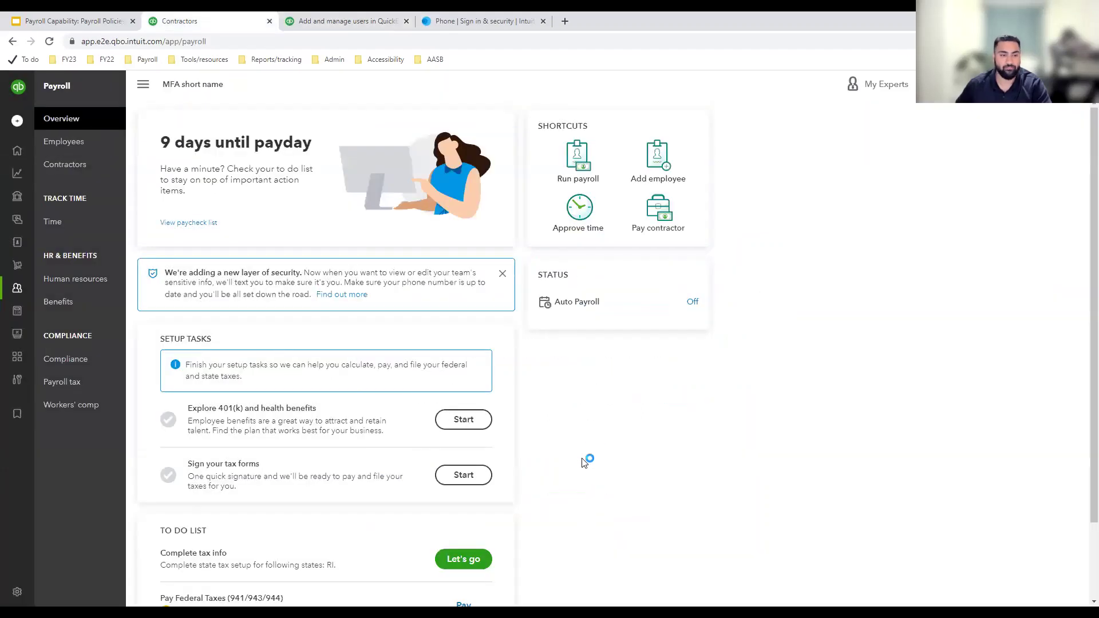
{"action": "scroll", "coordinate": [560, 411], "scroll_direction": "down", "scroll_amount": 1}
{"action": "scroll", "coordinate": [559, 411], "scroll_direction": "down", "scroll_amount": 1}
{"action": "scroll", "coordinate": [567, 418], "scroll_direction": "up", "scroll_amount": 2}
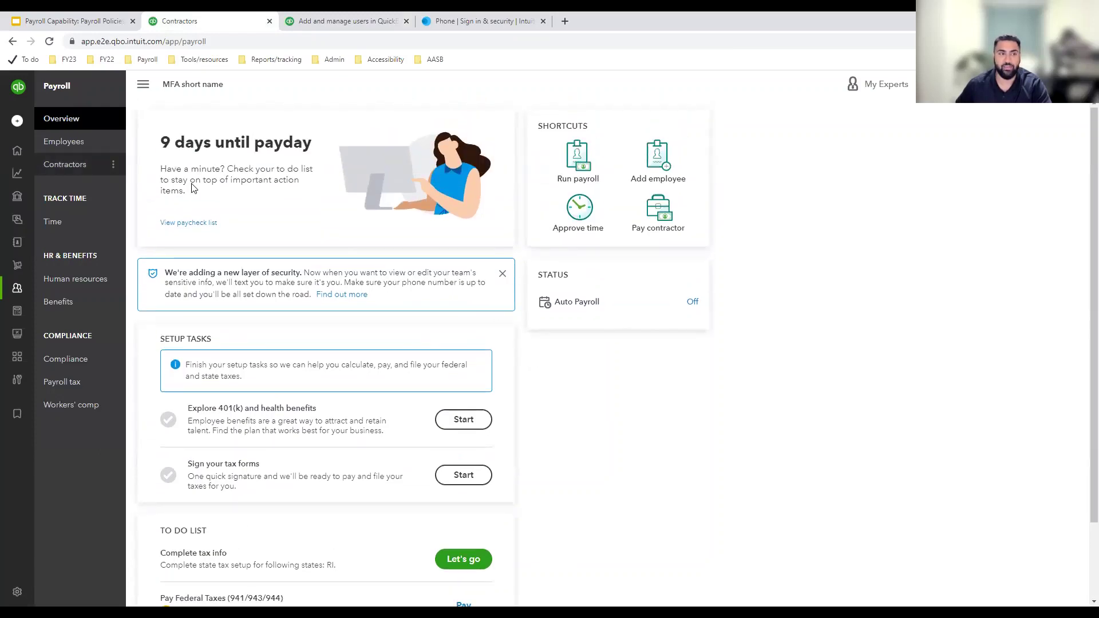
- Open employee '1, EE' from Employees and bring up the personal info with masked birth date and SSN
{"action": "left_click", "coordinate": [64, 142]}
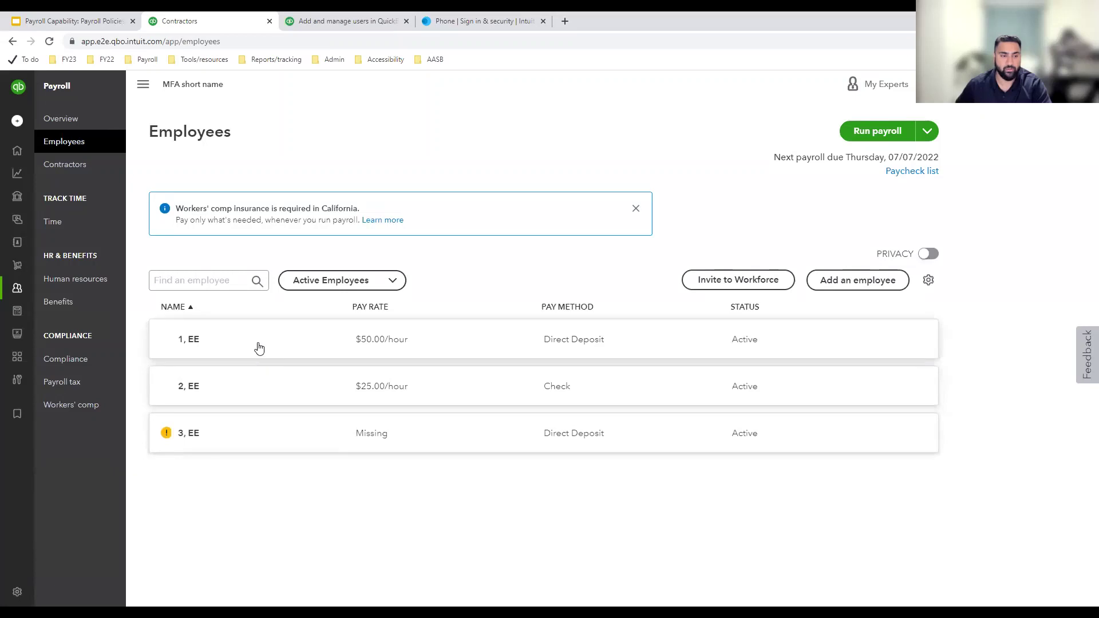
{"action": "left_click", "coordinate": [258, 346]}
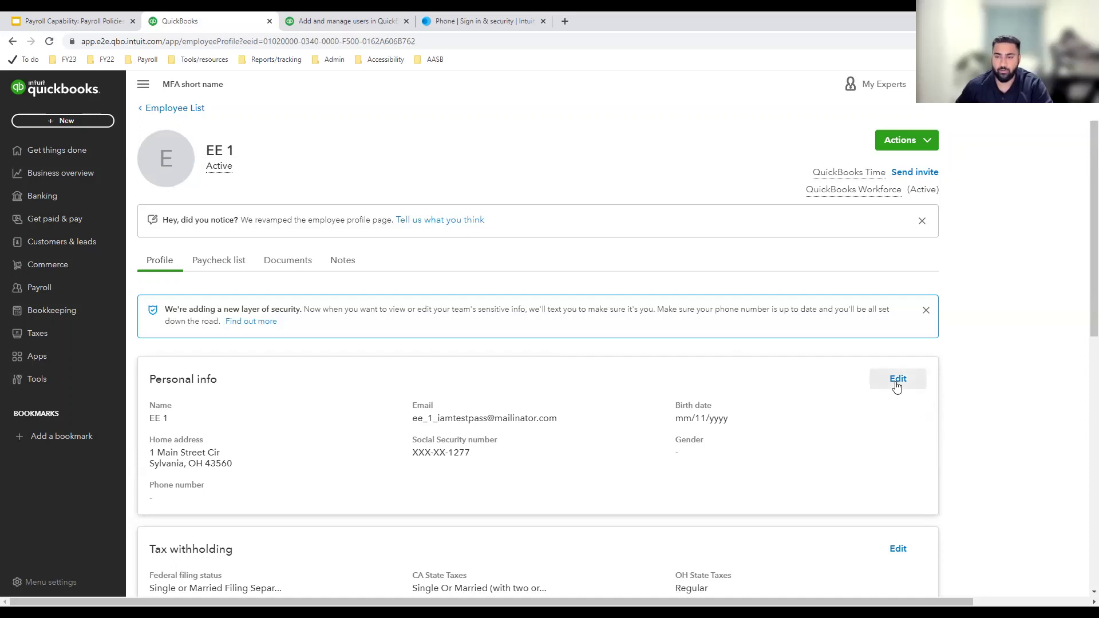
{"action": "scroll", "coordinate": [247, 404], "scroll_direction": "down", "scroll_amount": 2}
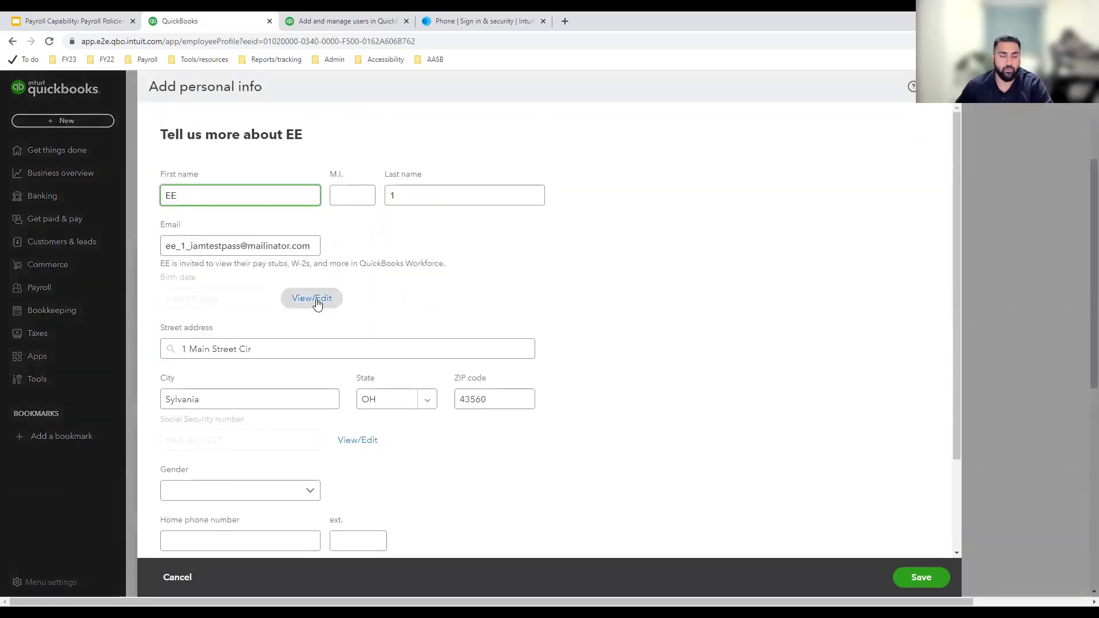
- Verify with a texted code to unmask EE 1's birth date and Social Security number
{"action": "left_click", "coordinate": [314, 300]}
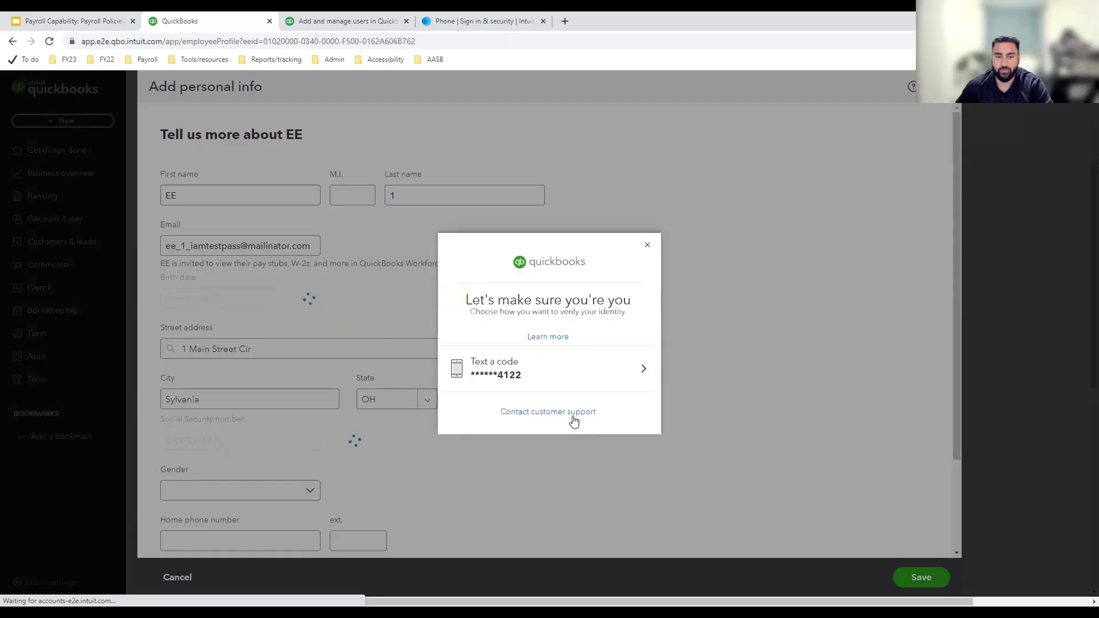
{"action": "left_click", "coordinate": [560, 375]}
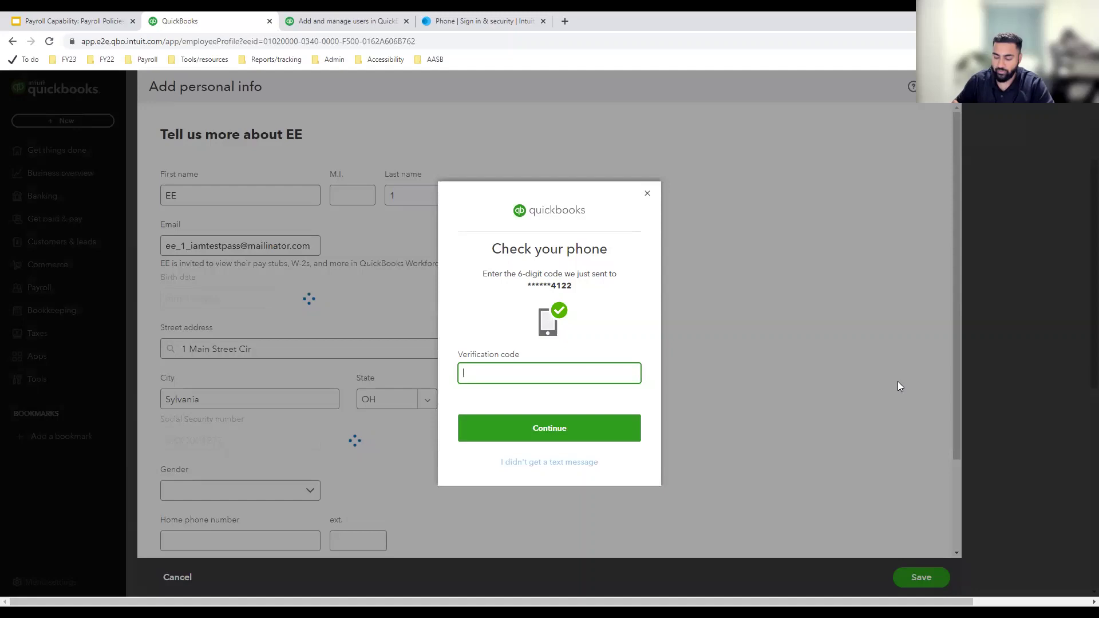
{"action": "left_click", "coordinate": [586, 375]}
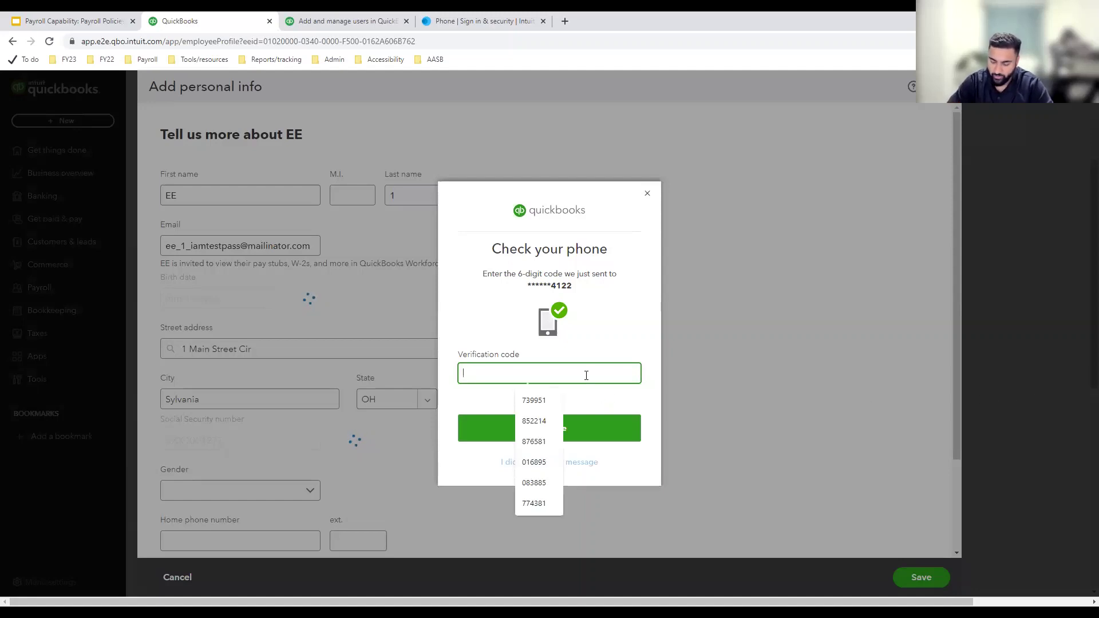
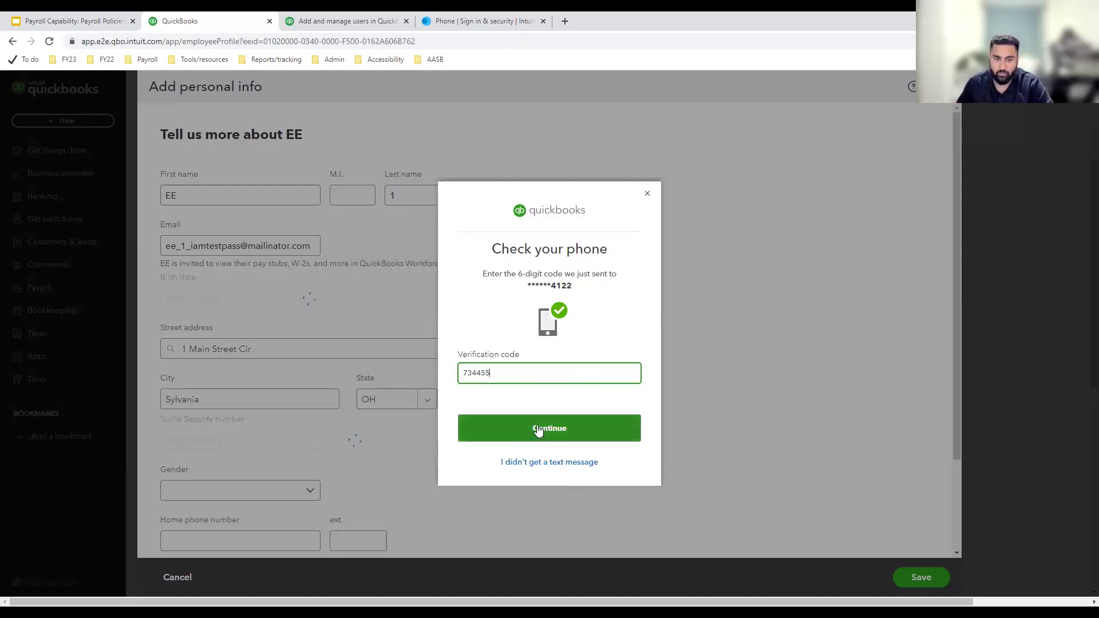
{"action": "left_click", "coordinate": [617, 438]}
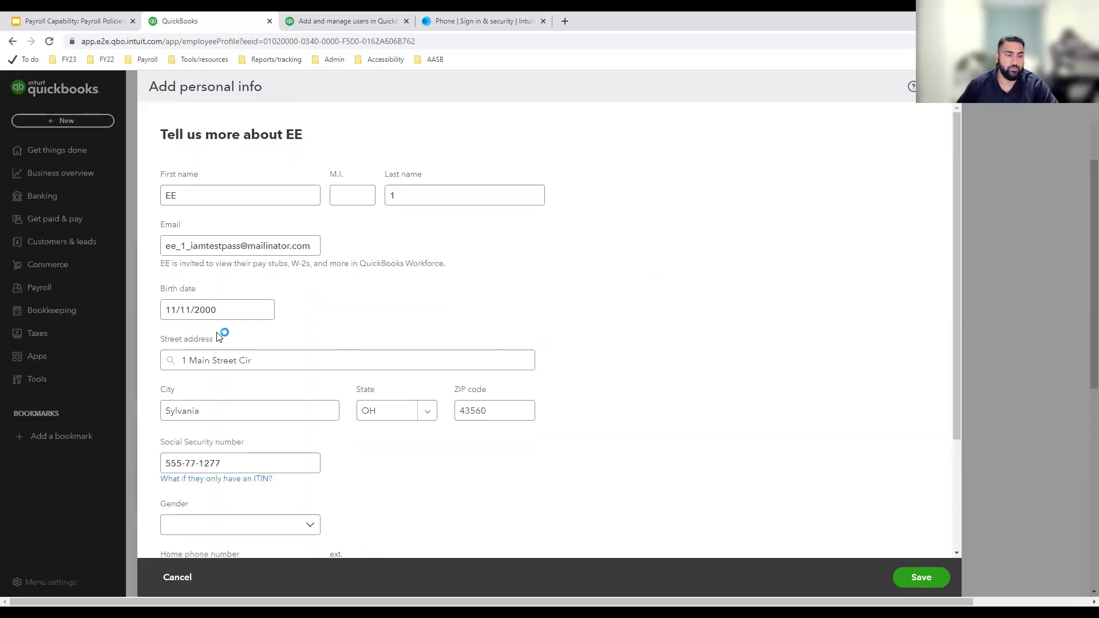
- Change the birth year's last digit to 1, then cancel the form without saving
{"action": "left_click", "coordinate": [216, 310]}
{"action": "key", "text": "BackSpace"}
{"action": "type", "text": "1"}
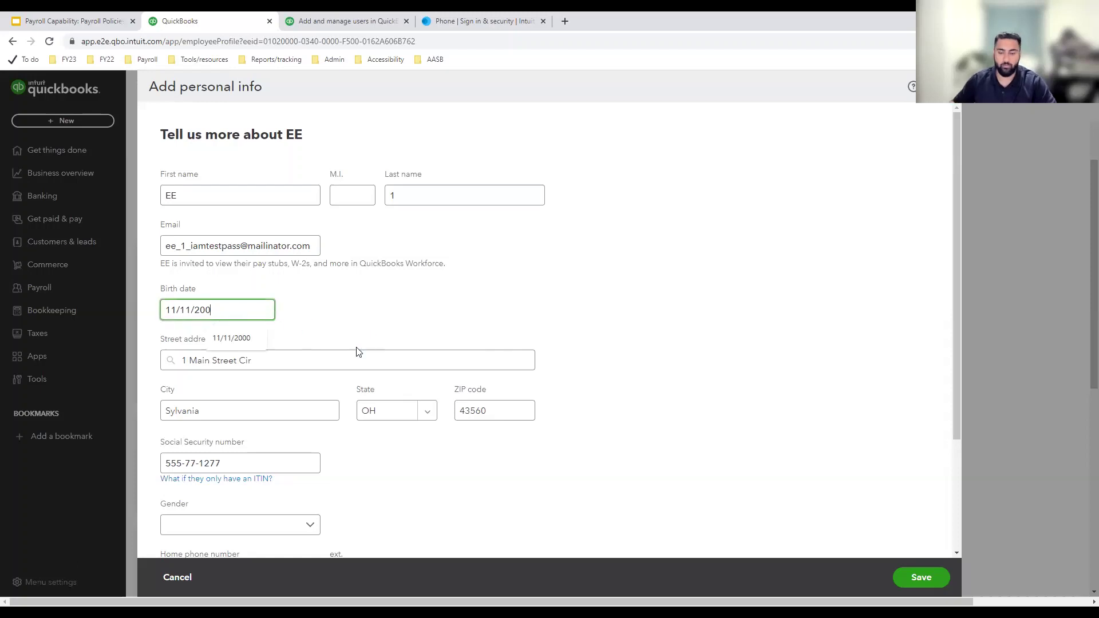
{"action": "left_click", "coordinate": [327, 464]}
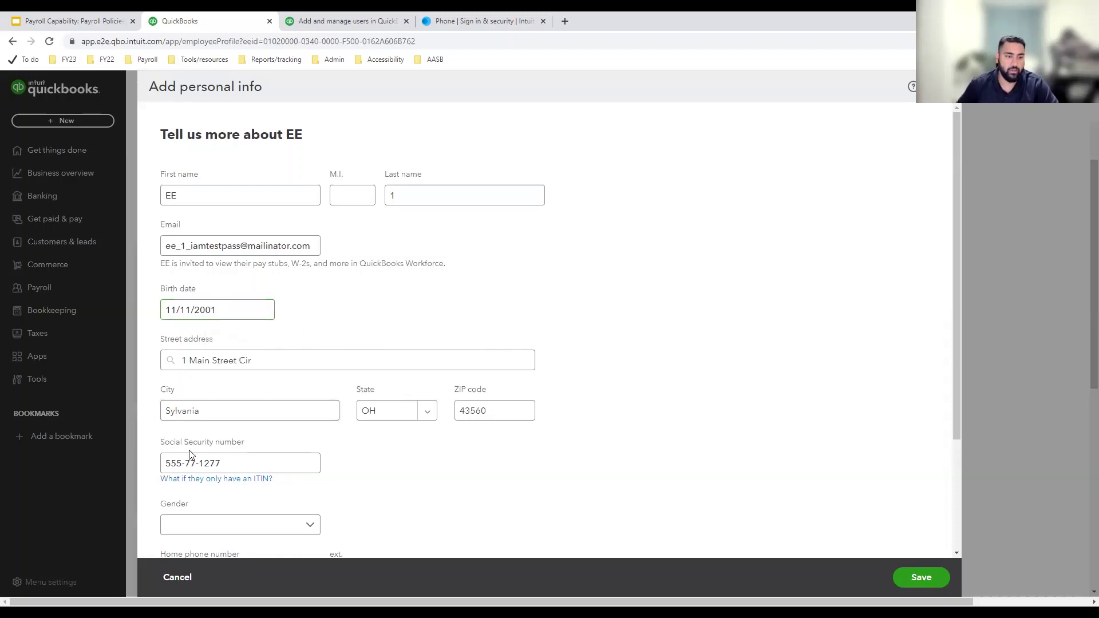
{"action": "left_click", "coordinate": [177, 577]}
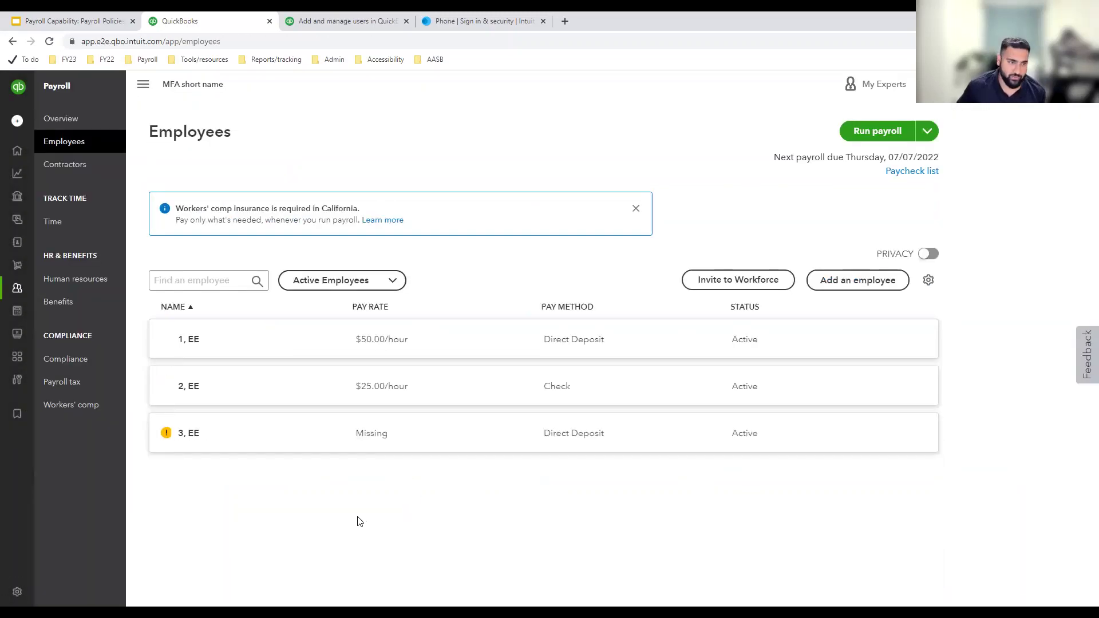
- On EE 3's profile, preview Direct deposit bank fields as payment method, then cancel it
{"action": "left_click", "coordinate": [241, 438]}
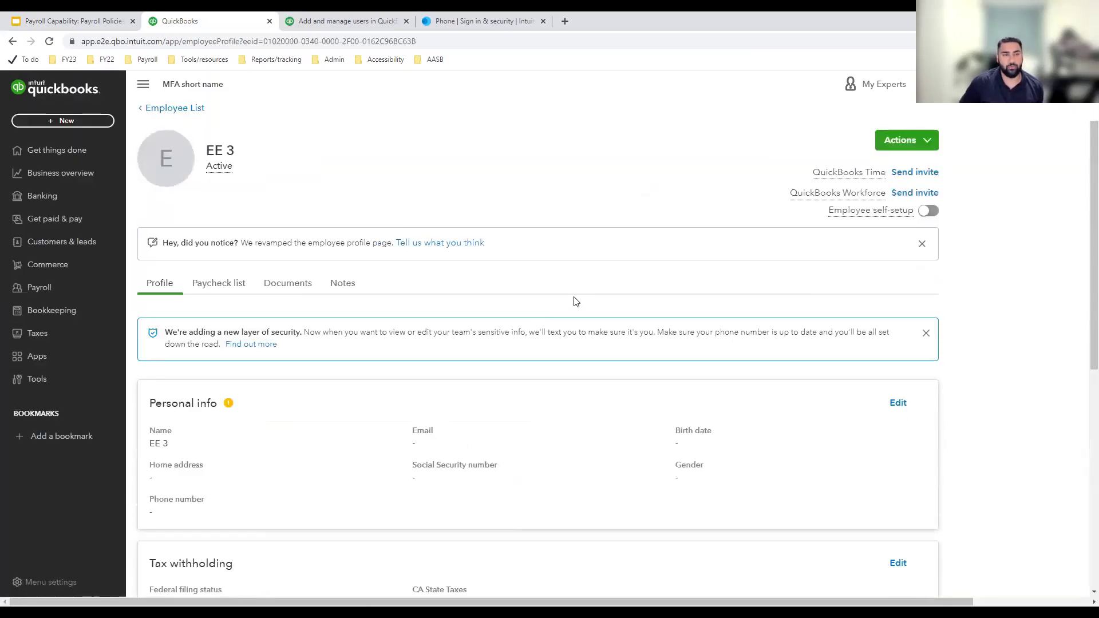
{"action": "scroll", "coordinate": [575, 302], "scroll_direction": "down", "scroll_amount": 4}
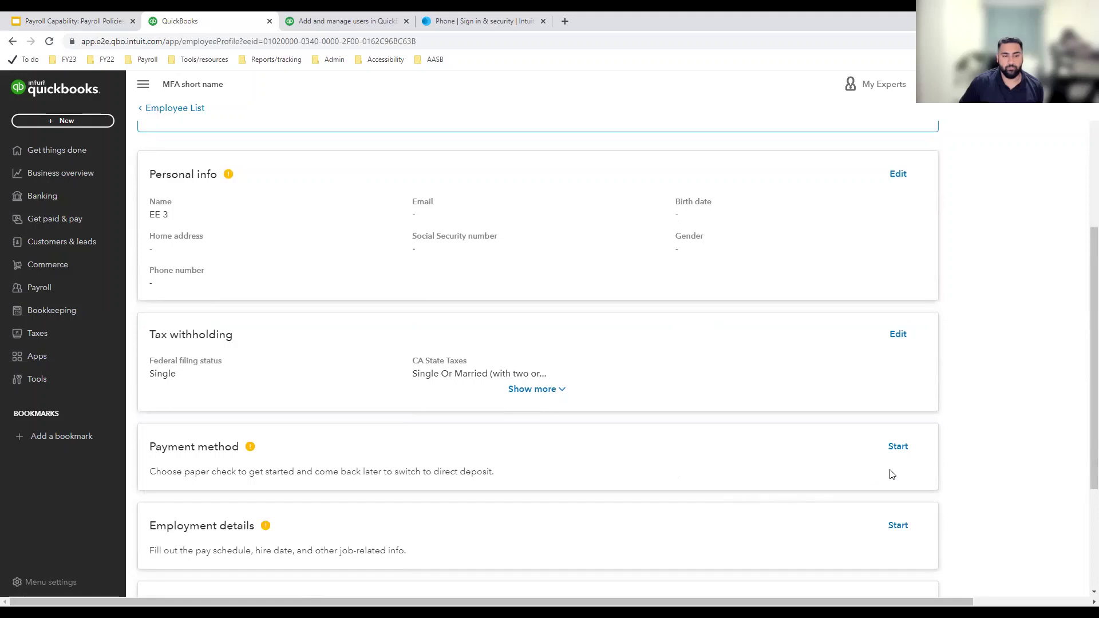
{"action": "left_click", "coordinate": [899, 446]}
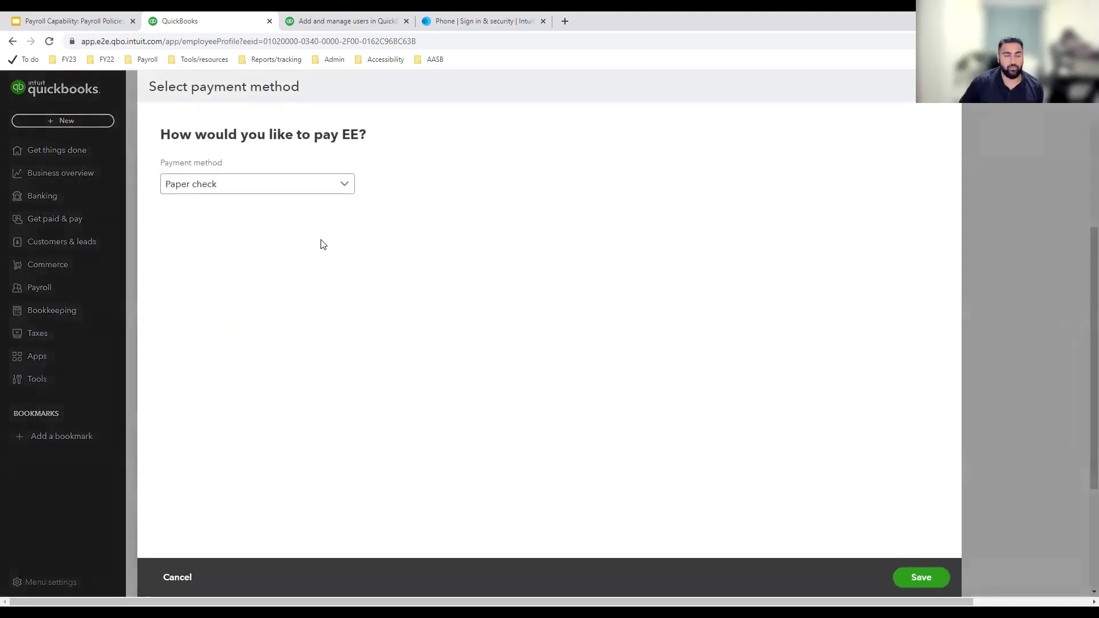
{"action": "left_click", "coordinate": [309, 190]}
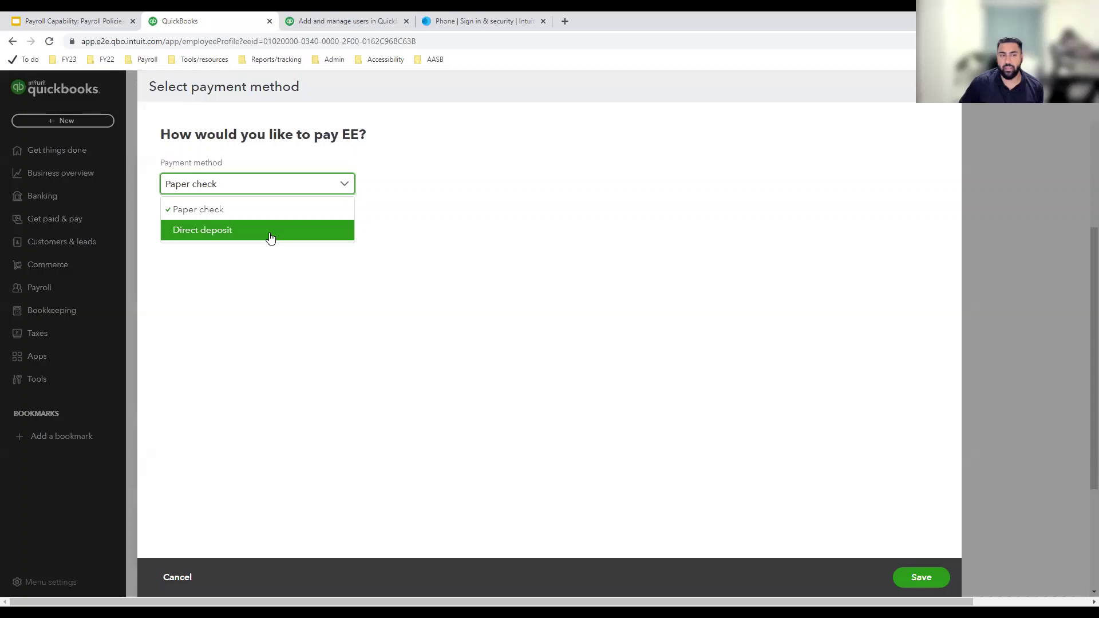
{"action": "left_click", "coordinate": [271, 238]}
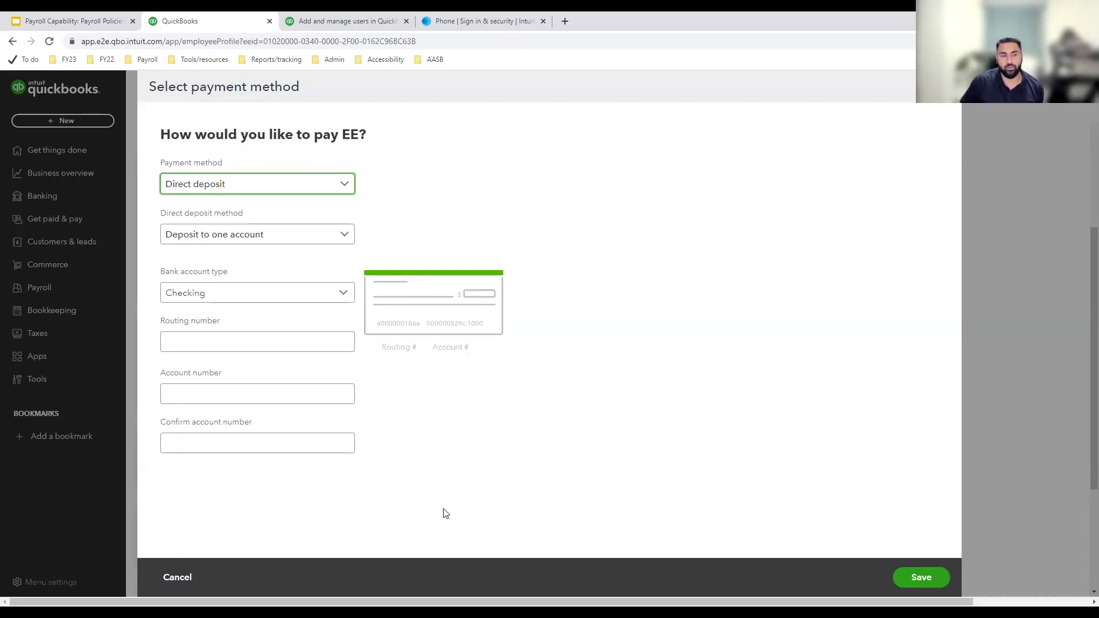
{"action": "left_click", "coordinate": [161, 578]}
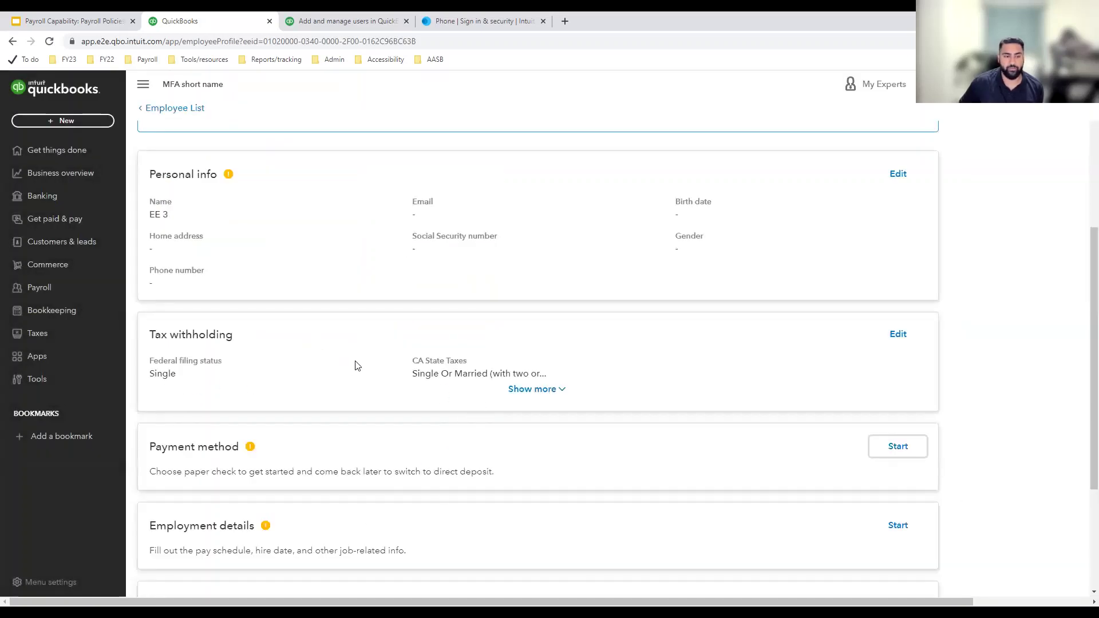
- Search reports for 'employee' and open the Employee Details report
{"action": "scroll", "coordinate": [321, 344], "scroll_direction": "up", "scroll_amount": 4}
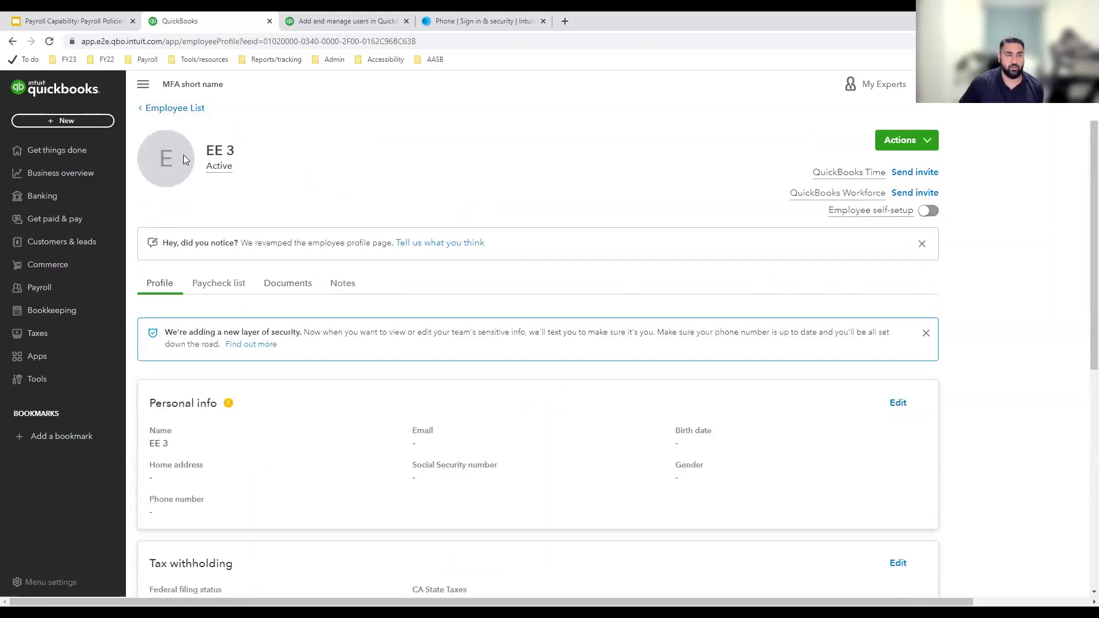
{"action": "key", "text": "Return"}
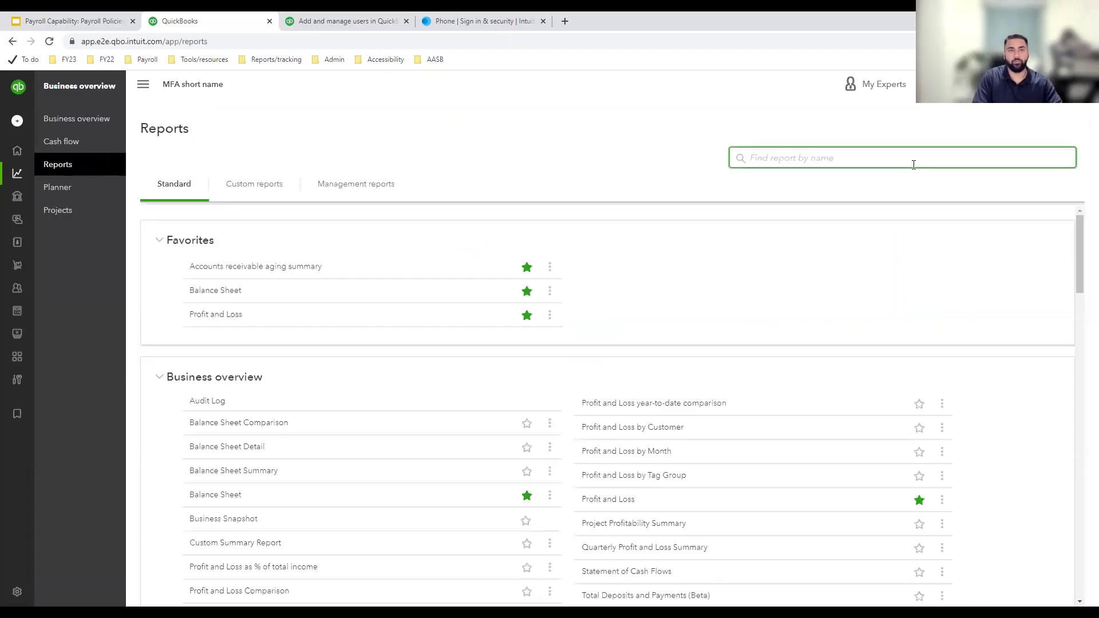
{"action": "type", "text": "empl"}
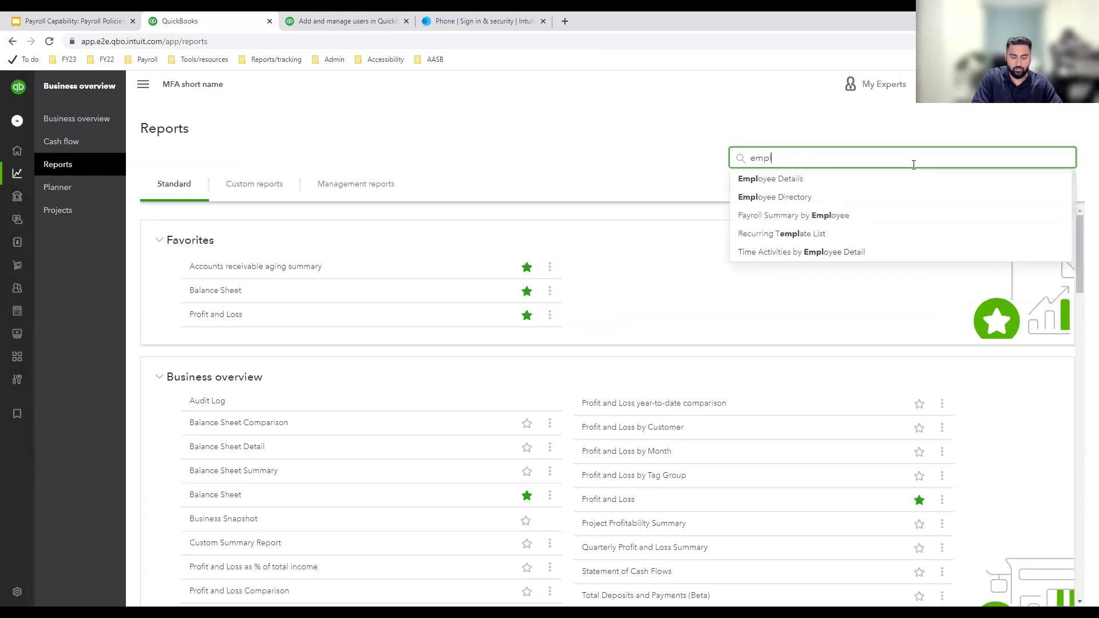
{"action": "type", "text": "oyee"}
{"action": "key", "text": "Down"}
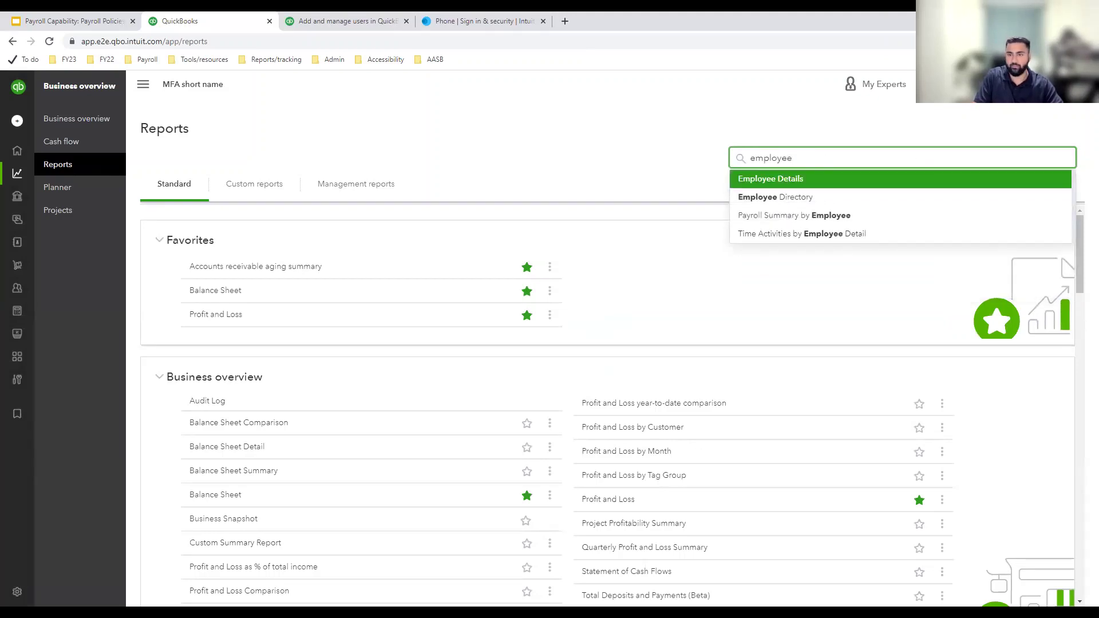
{"action": "key", "text": "Return"}
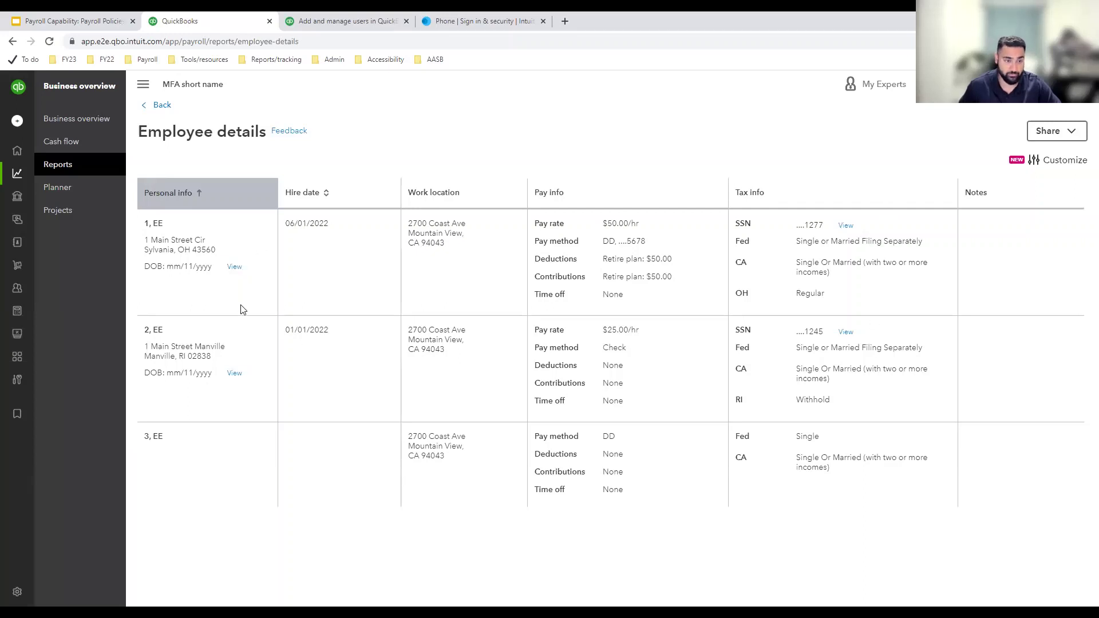
- Unmask the birth dates and SSNs in Employee Details, then go back to Reports
{"action": "left_click", "coordinate": [235, 375]}
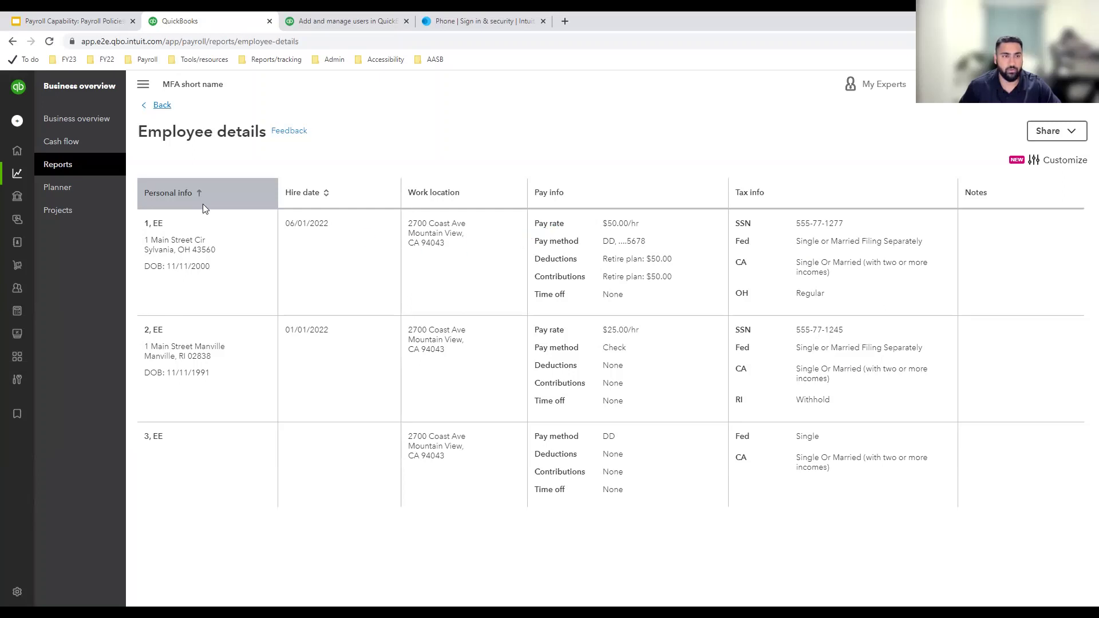
{"action": "key", "text": "alt+Left"}
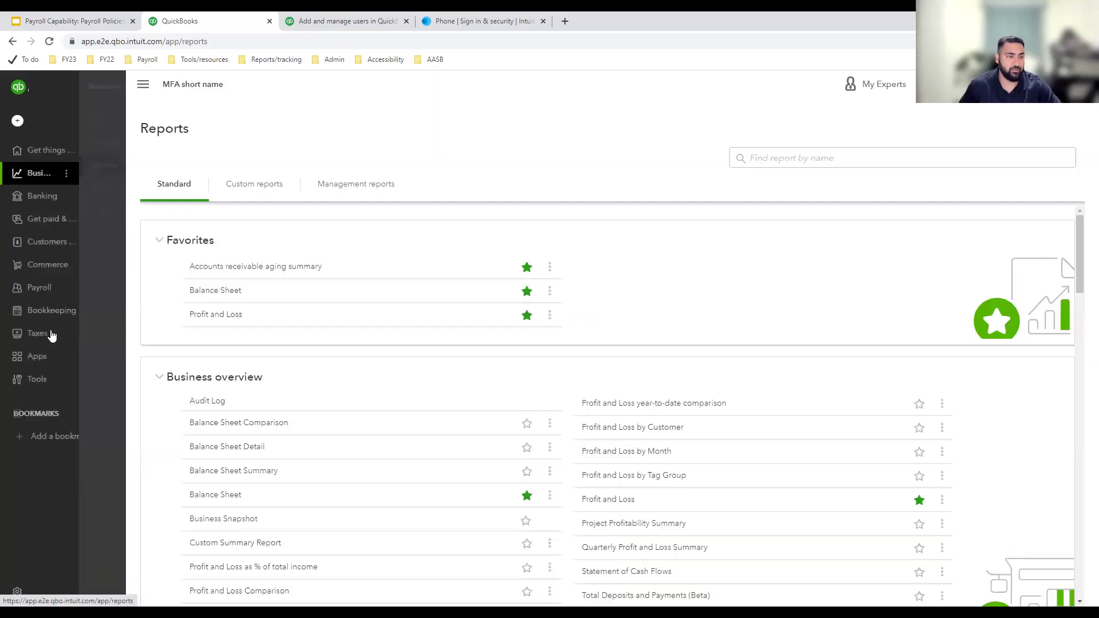
- Open payroll Taxes setup and step back to the federal tax info page
{"action": "left_click", "coordinate": [51, 335]}
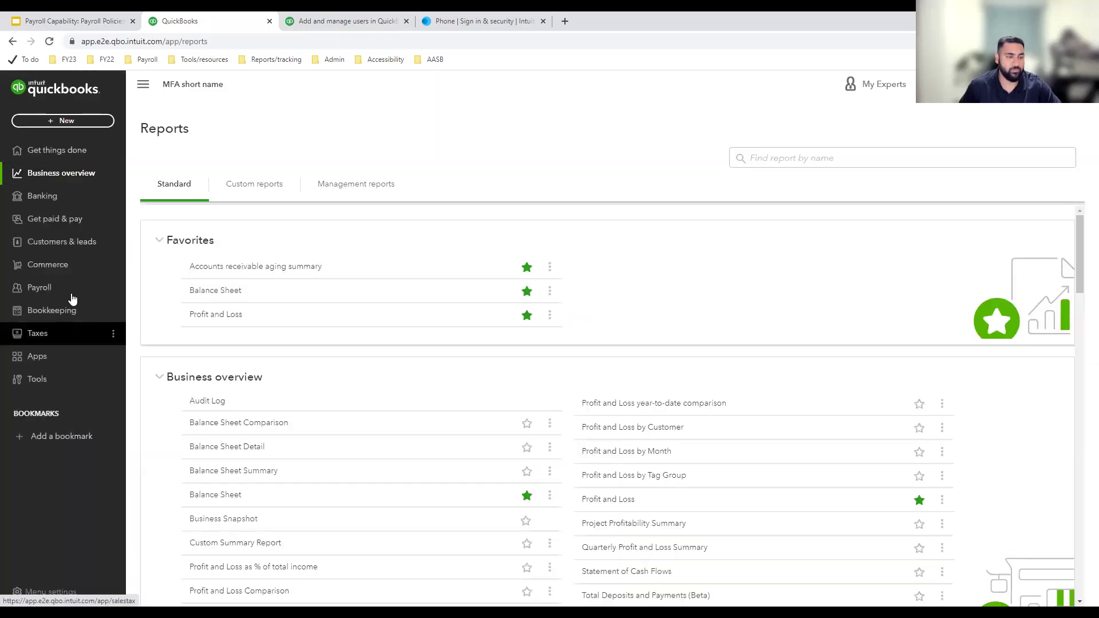
{"action": "scroll", "coordinate": [296, 594], "scroll_direction": "down", "scroll_amount": 1}
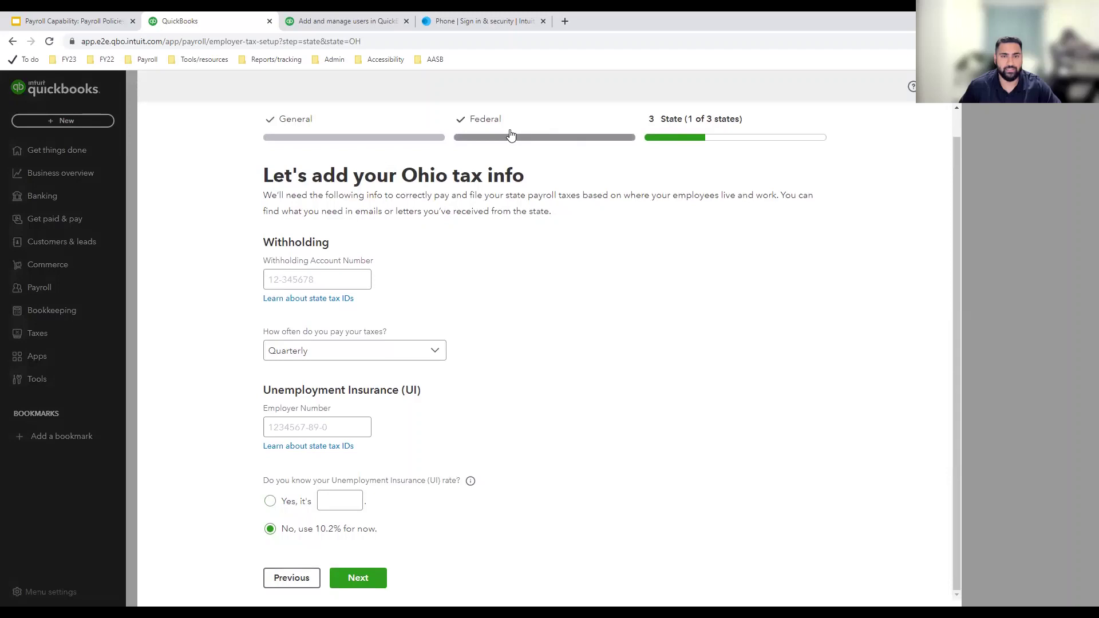
{"action": "left_click", "coordinate": [289, 579]}
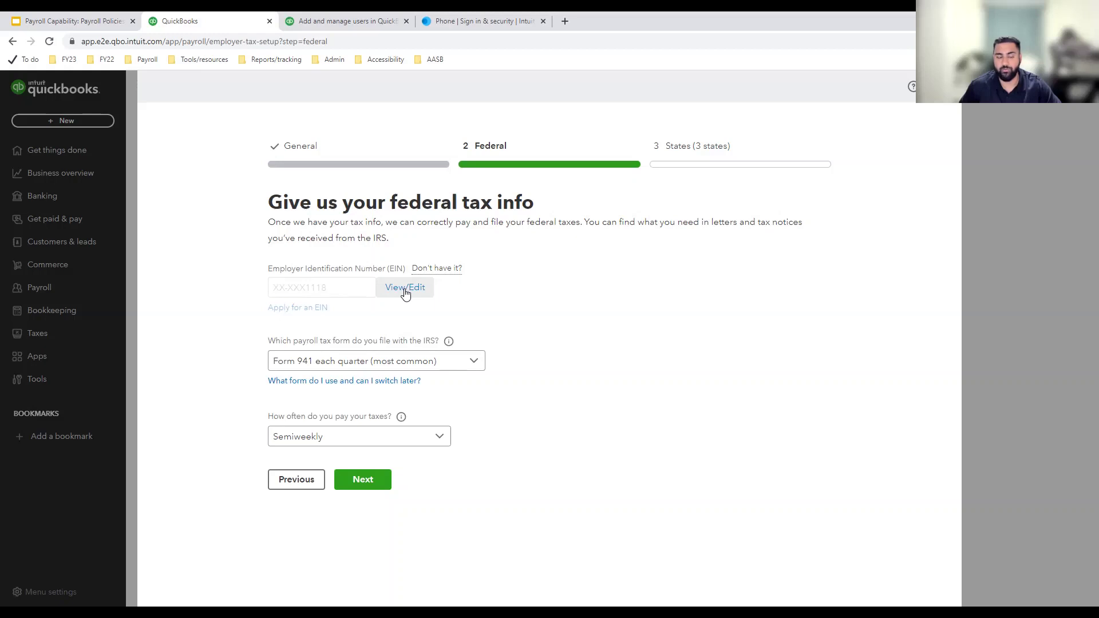
- Unmask the federal EIN, change its final digit to 9, and save the federal tax info
{"action": "left_click", "coordinate": [405, 288]}
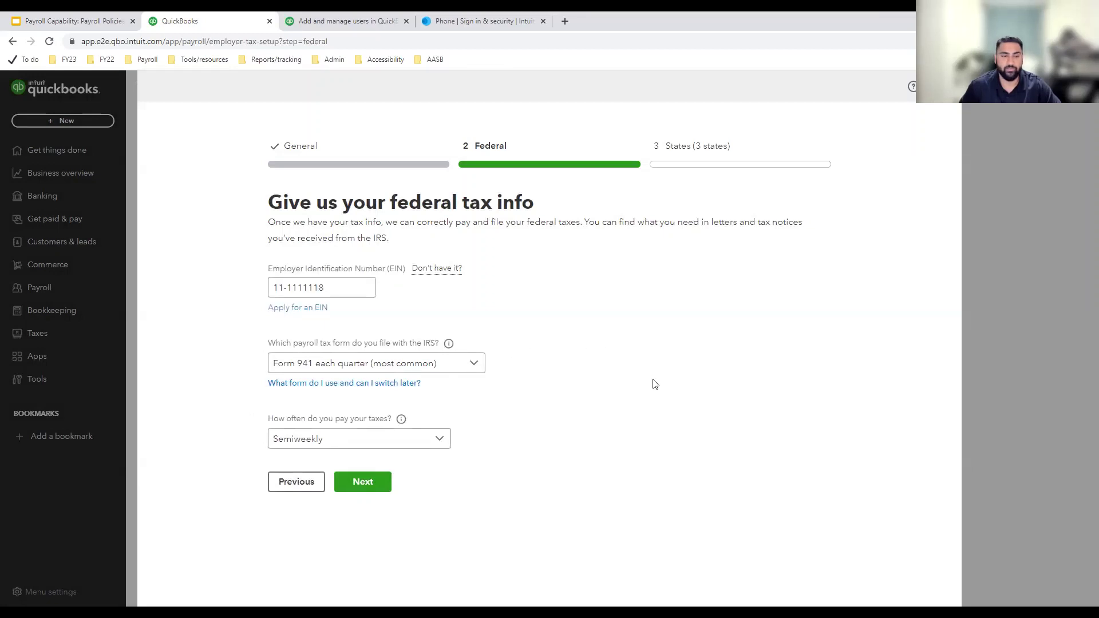
{"action": "left_click", "coordinate": [350, 294]}
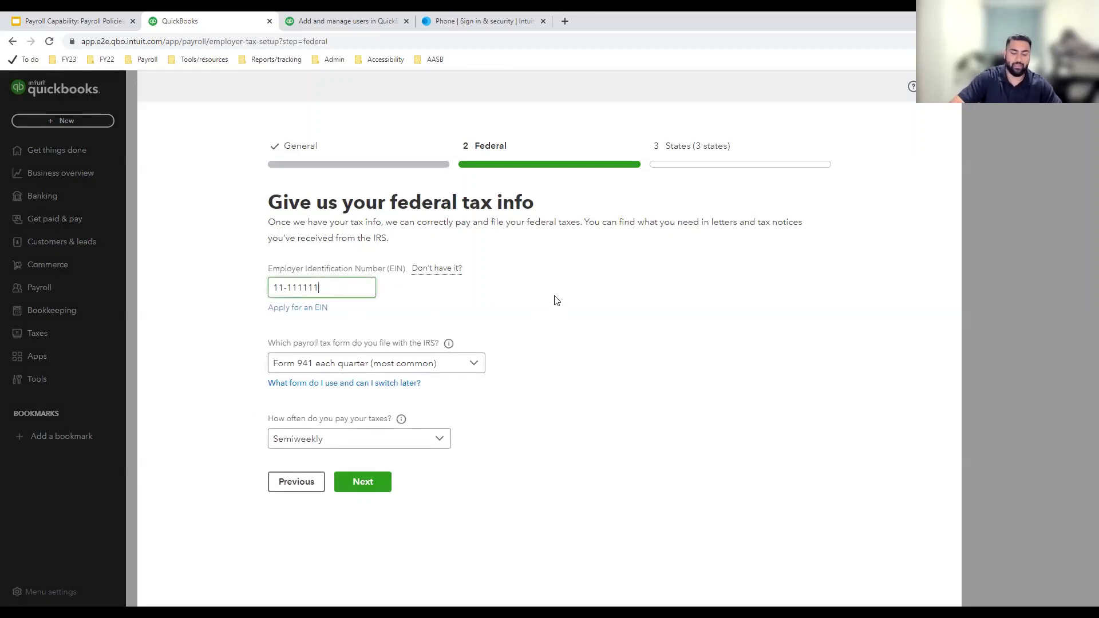
{"action": "key", "text": "BackSpace"}
{"action": "type", "text": "9"}
{"action": "left_click", "coordinate": [375, 488]}
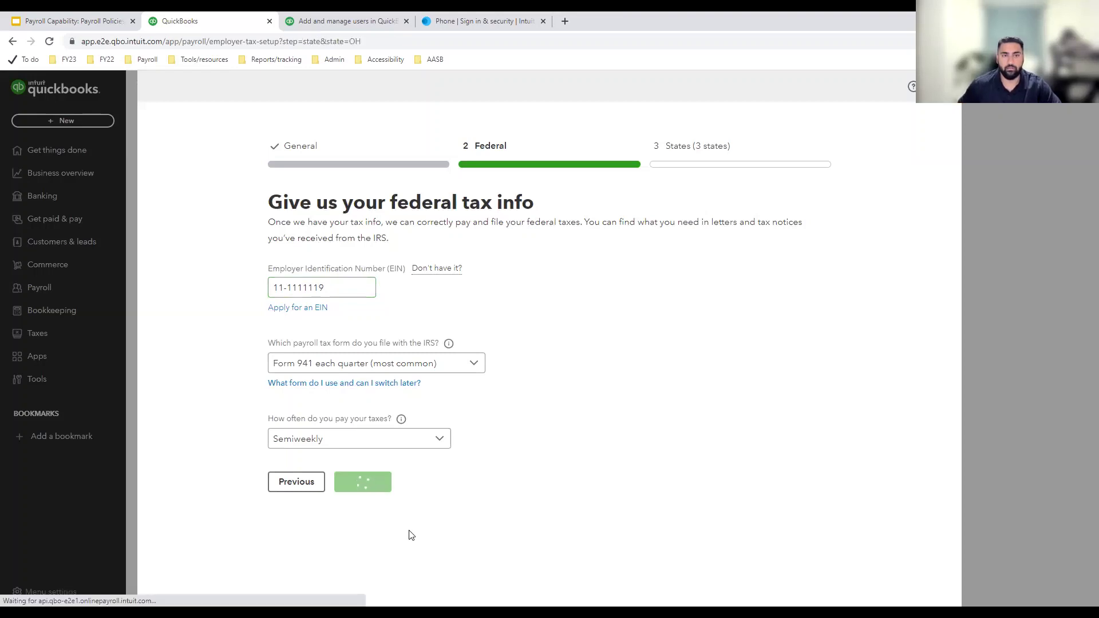
{"action": "scroll", "coordinate": [287, 516], "scroll_direction": "down", "scroll_amount": 1}
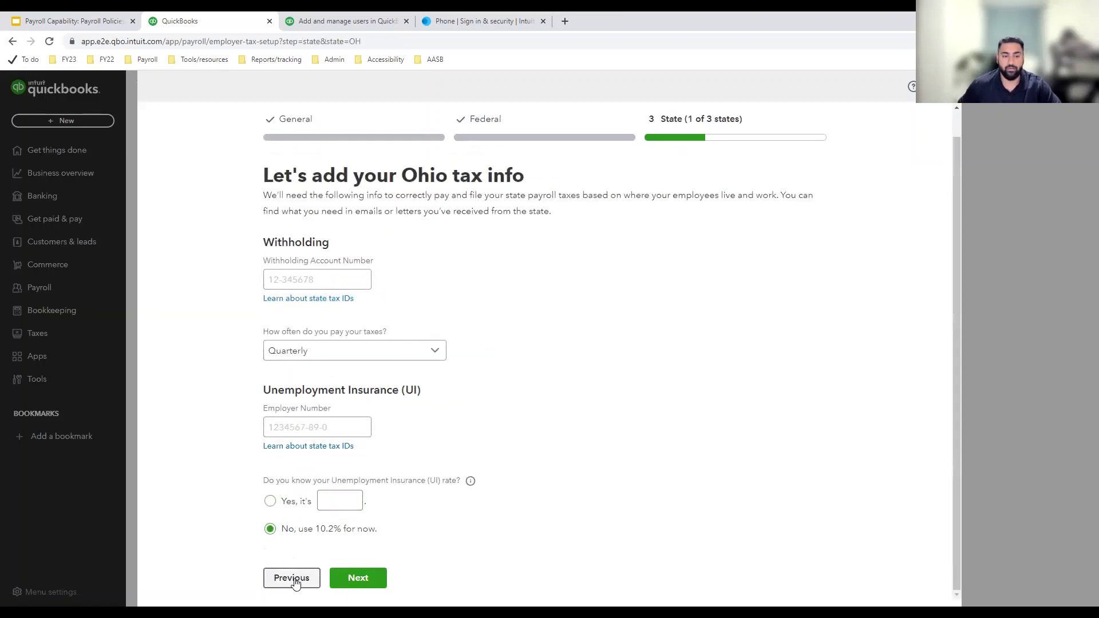
{"action": "left_click", "coordinate": [292, 579]}
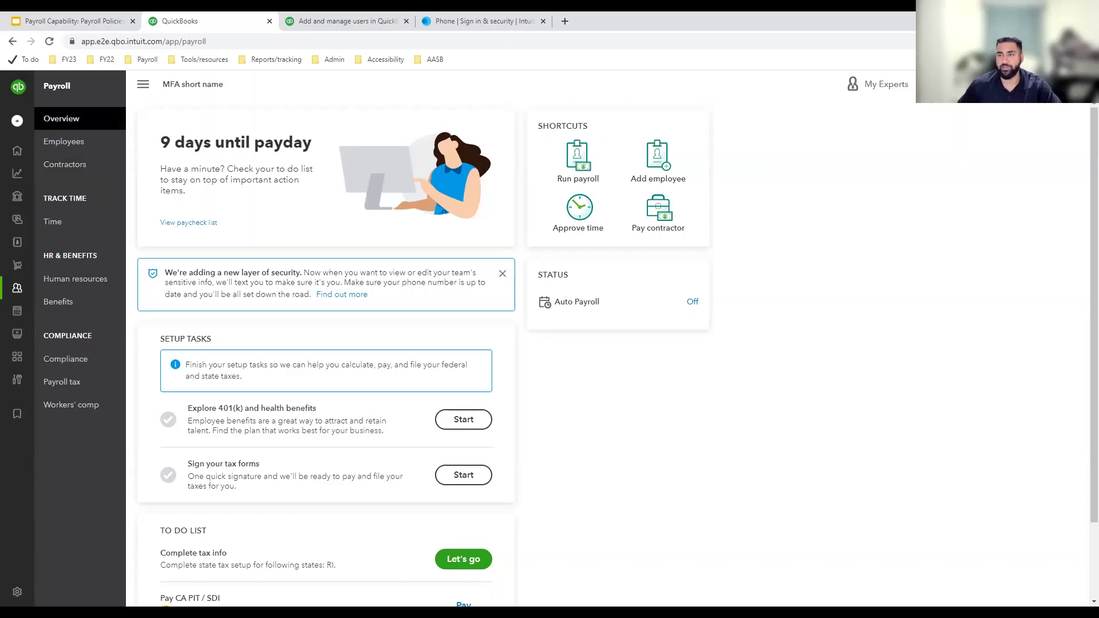
- From Contractors, start direct deposit setup for Contractor 2 and continue to their profile
{"action": "left_click", "coordinate": [1012, 92]}
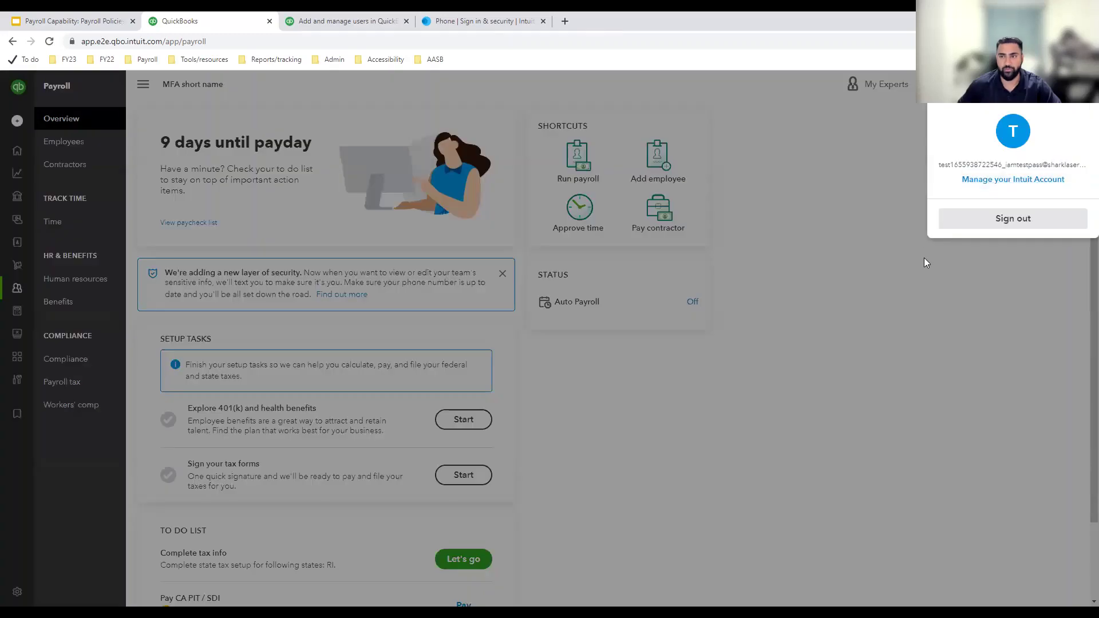
{"action": "left_click", "coordinate": [946, 220]}
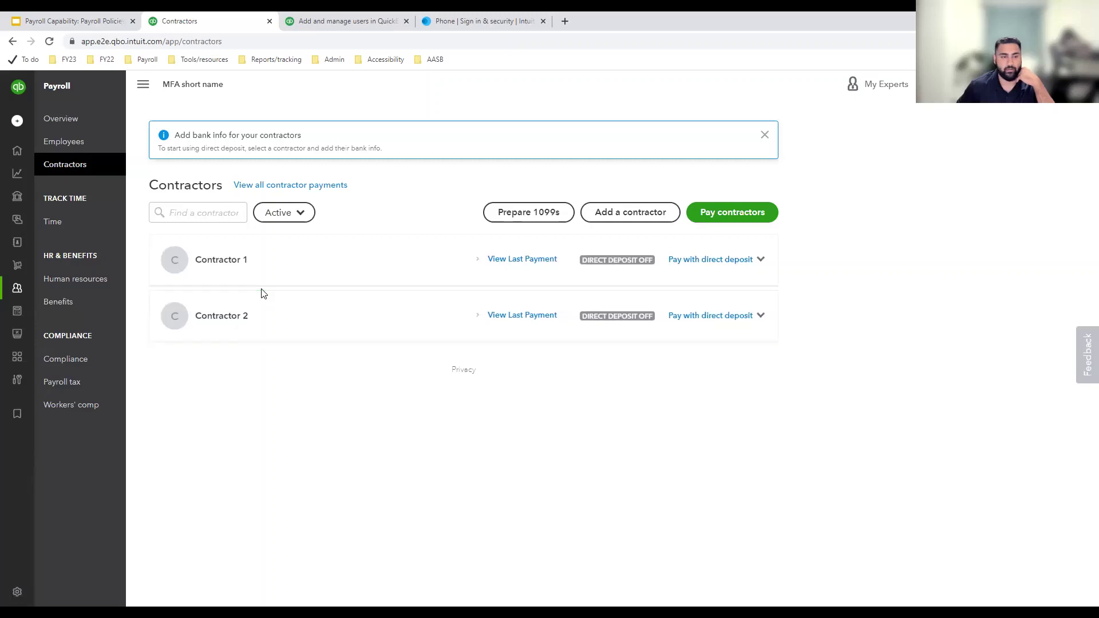
{"action": "left_click", "coordinate": [723, 325]}
{"action": "left_click", "coordinate": [674, 376]}
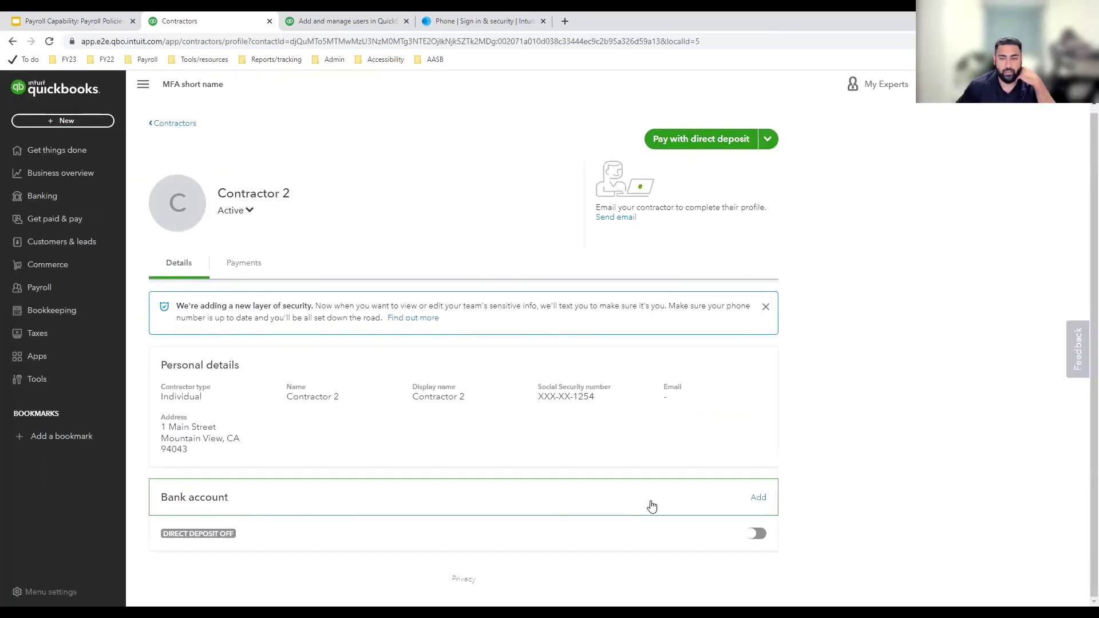
- Add a bank account for Contractor 2, verifying with the six-digit texted code
{"action": "left_click", "coordinate": [758, 498]}
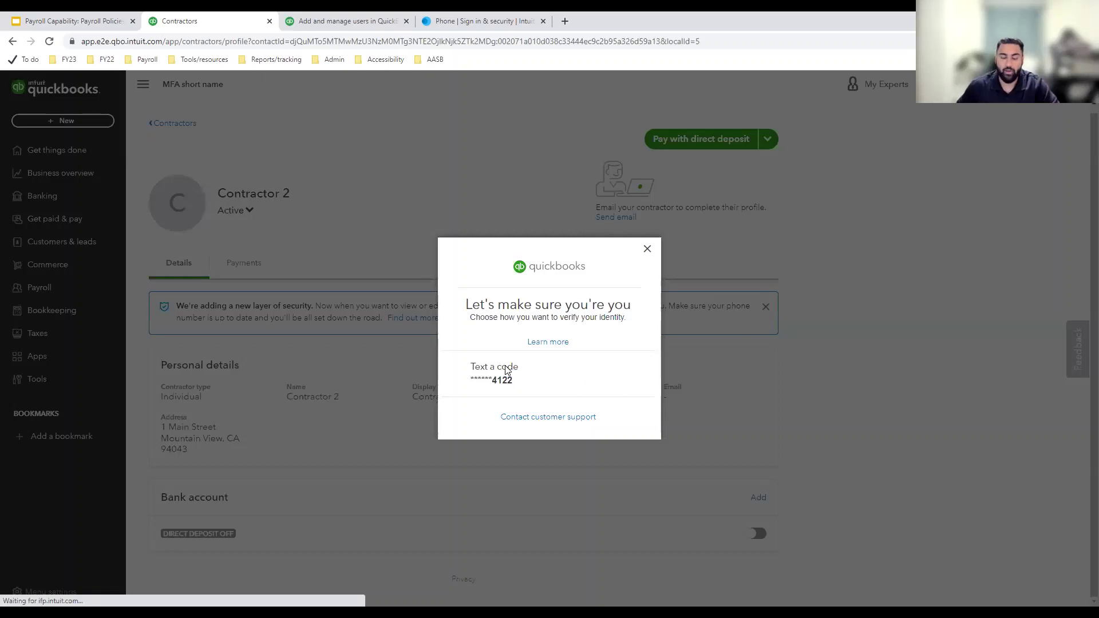
{"action": "left_click", "coordinate": [564, 378]}
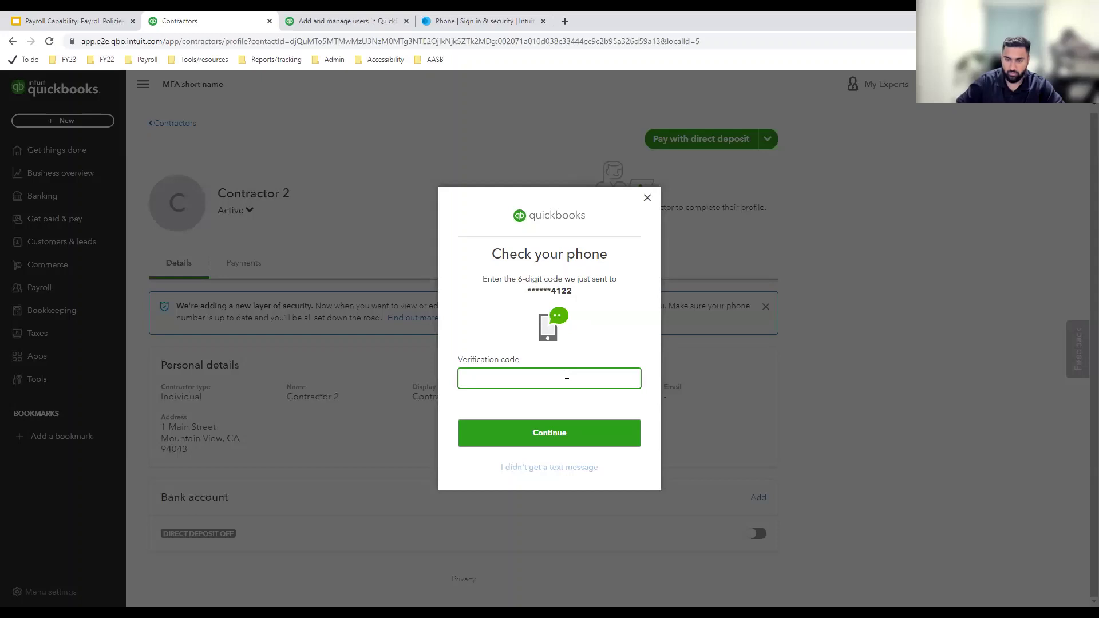
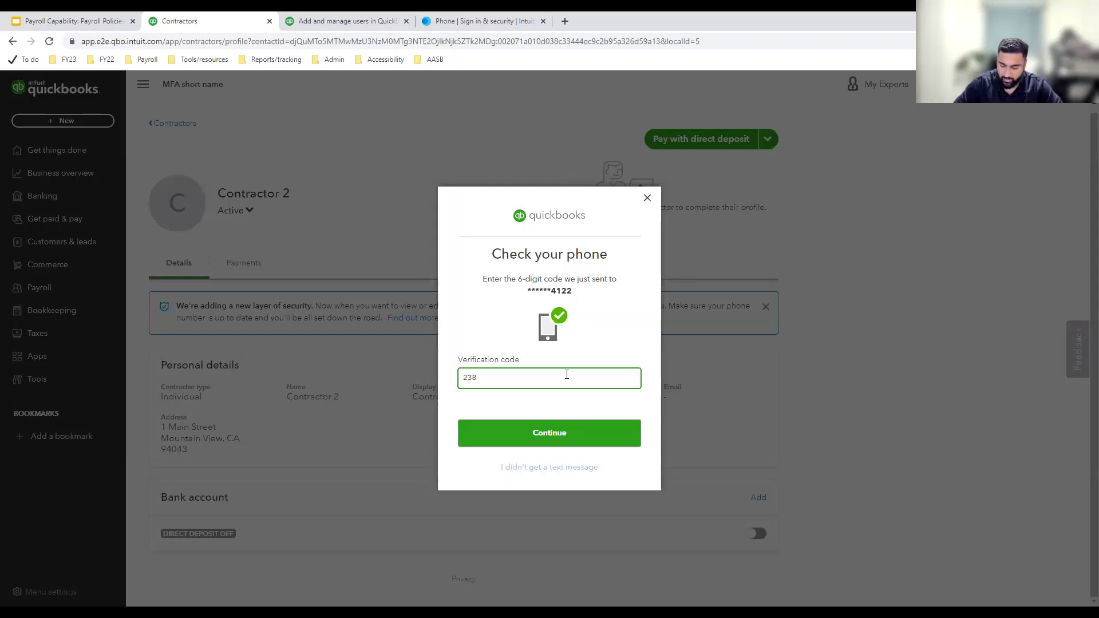
{"action": "left_click", "coordinate": [560, 433]}
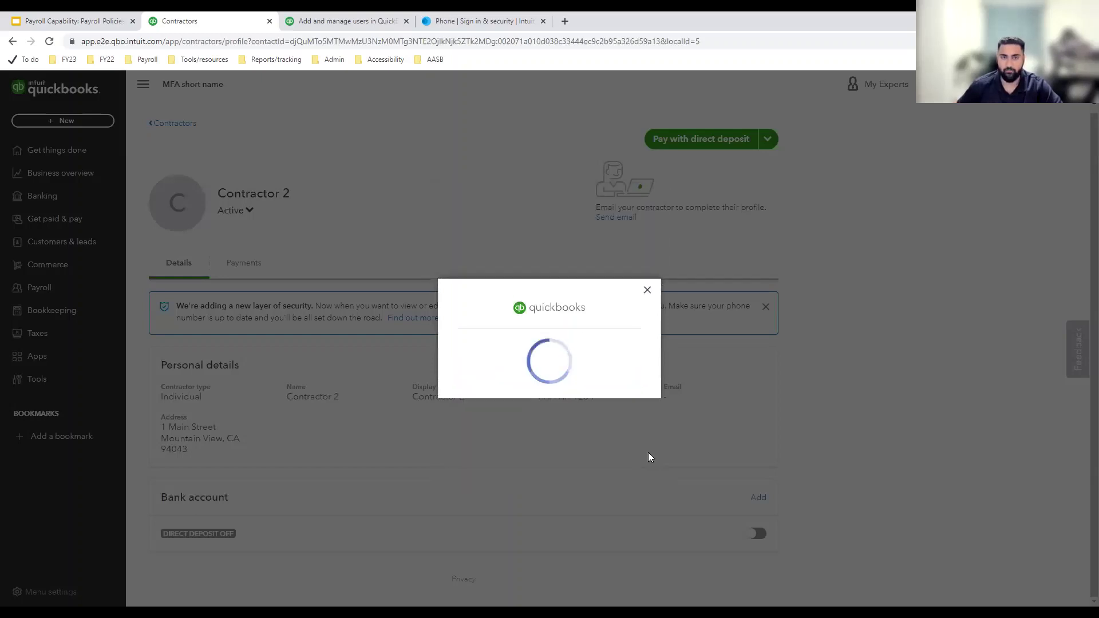